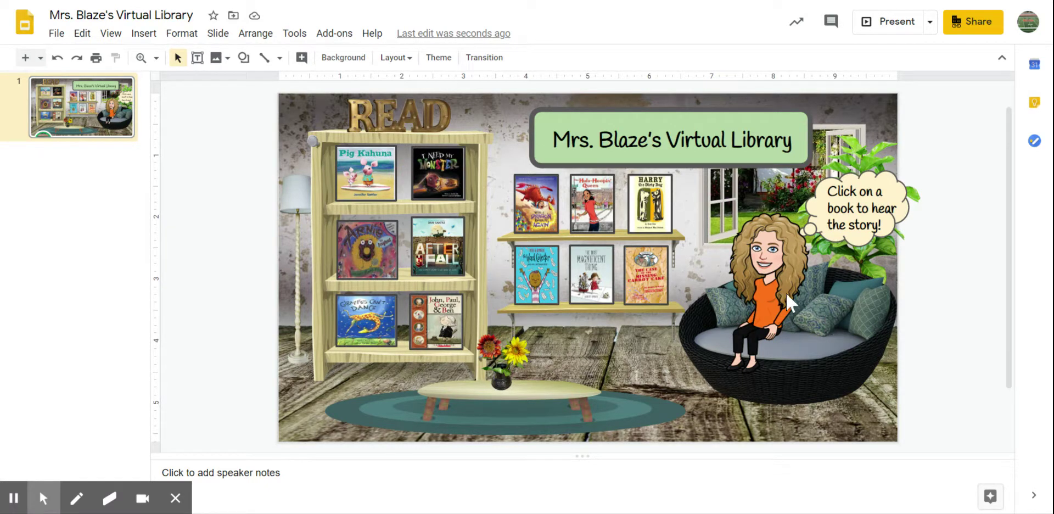
Reposition the cartoon avatar slightly on the wicker couch and make it marginally smaller in proportion
{"action": "mouse_move", "coordinate": [770, 281]}
{"action": "left_mouse_down"}
{"action": "mouse_move", "coordinate": [762, 287]}
{"action": "mouse_move", "coordinate": [758, 273]}
{"action": "left_mouse_up"}
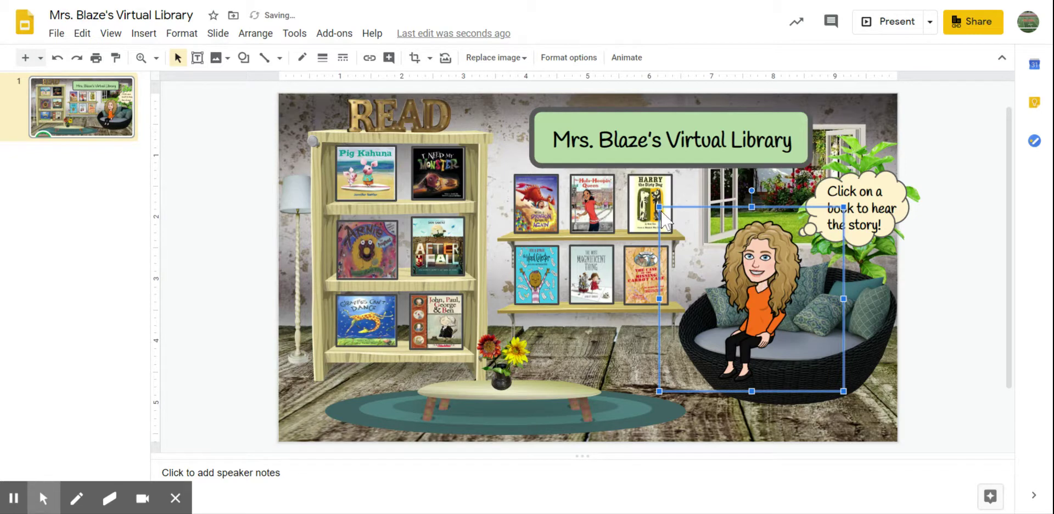
{"action": "left_click_drag", "start_coordinate": [658, 207], "coordinate": [661, 207]}
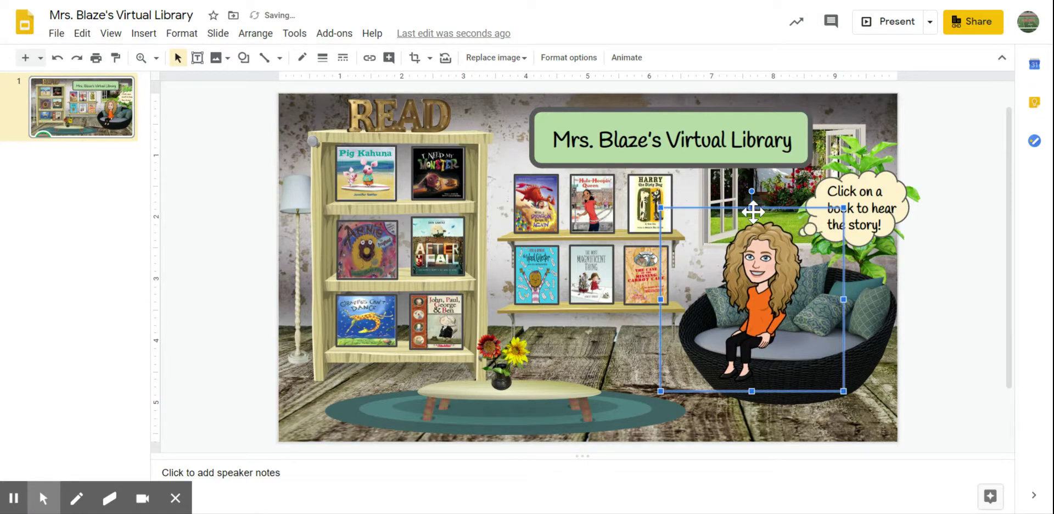
Try to resize the avatar by its top and side edges, and undo these size changes
{"action": "left_click_drag", "start_coordinate": [752, 208], "coordinate": [752, 266]}
{"action": "left_click_drag", "start_coordinate": [844, 329], "coordinate": [806, 328]}
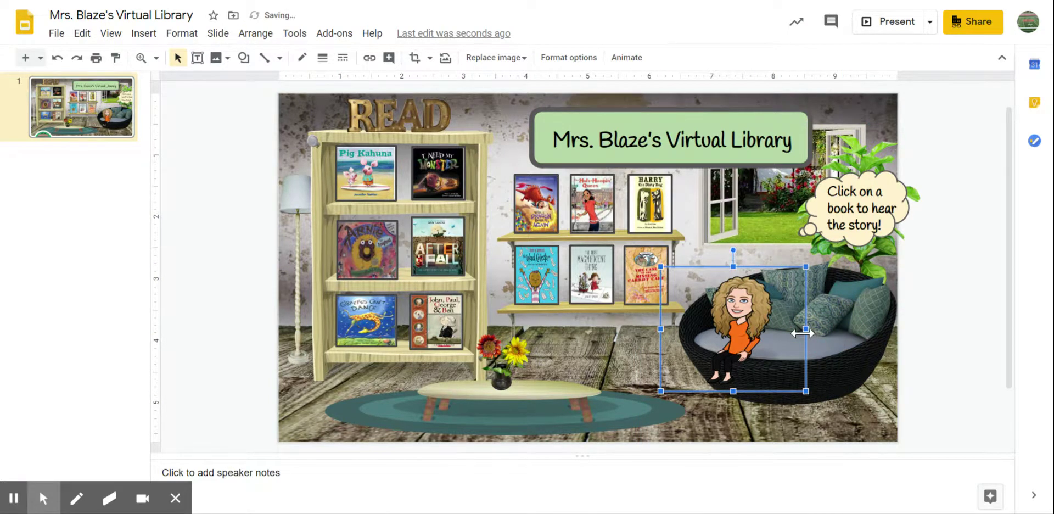
{"action": "key", "text": "ctrl+z"}
{"action": "key", "text": "ctrl+z"}
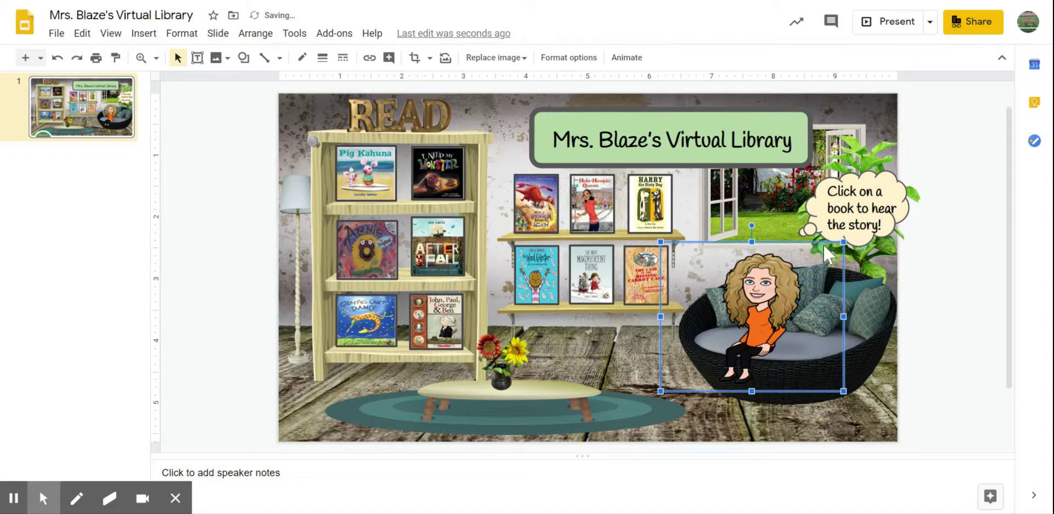
{"action": "key", "text": "ctrl+z"}
Try to enlarge the avatar proportionally from its corner, undo the enlargement and deselect the avatar
{"action": "left_click", "coordinate": [661, 207]}
{"action": "left_click_drag", "start_coordinate": [661, 208], "coordinate": [626, 173]}
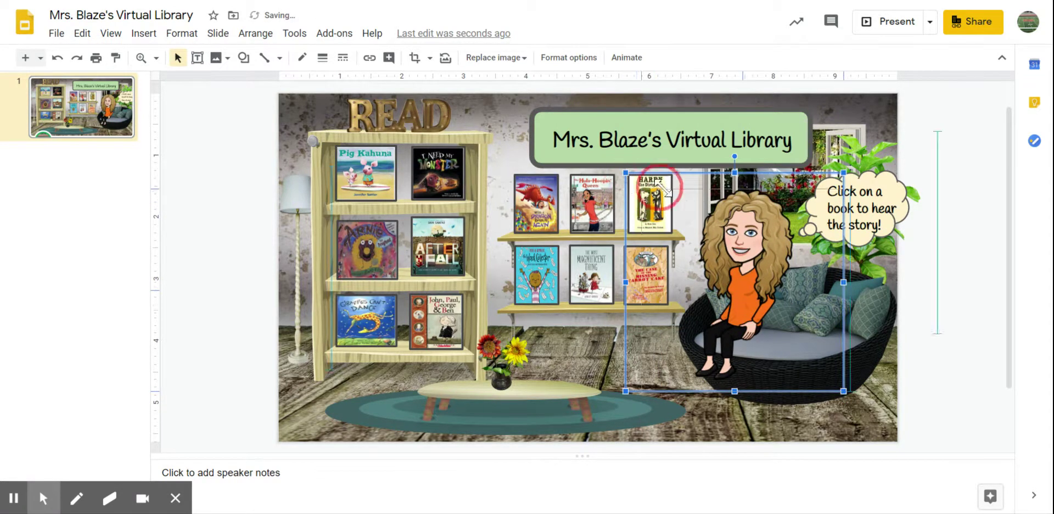
{"action": "key", "text": "ctrl+z"}
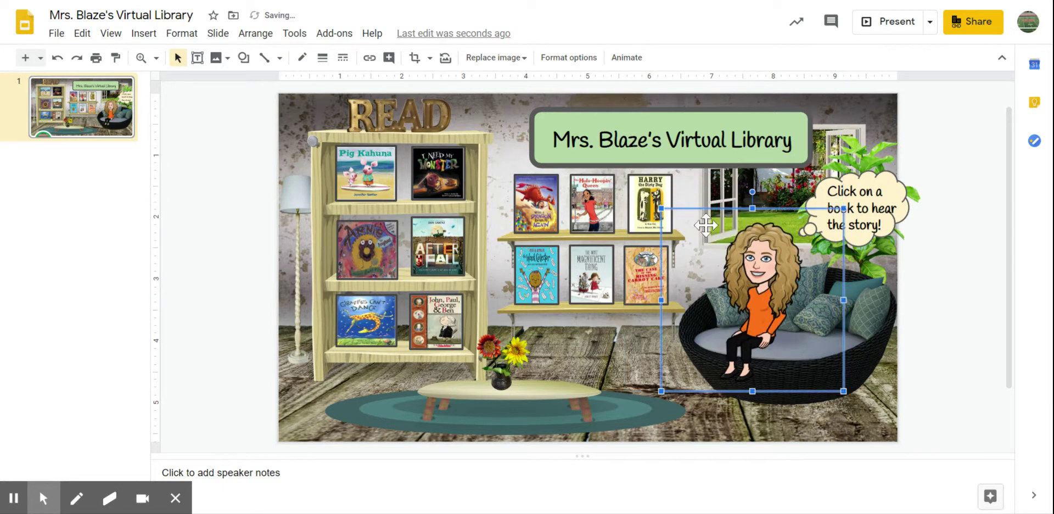
{"action": "left_click", "coordinate": [951, 340]}
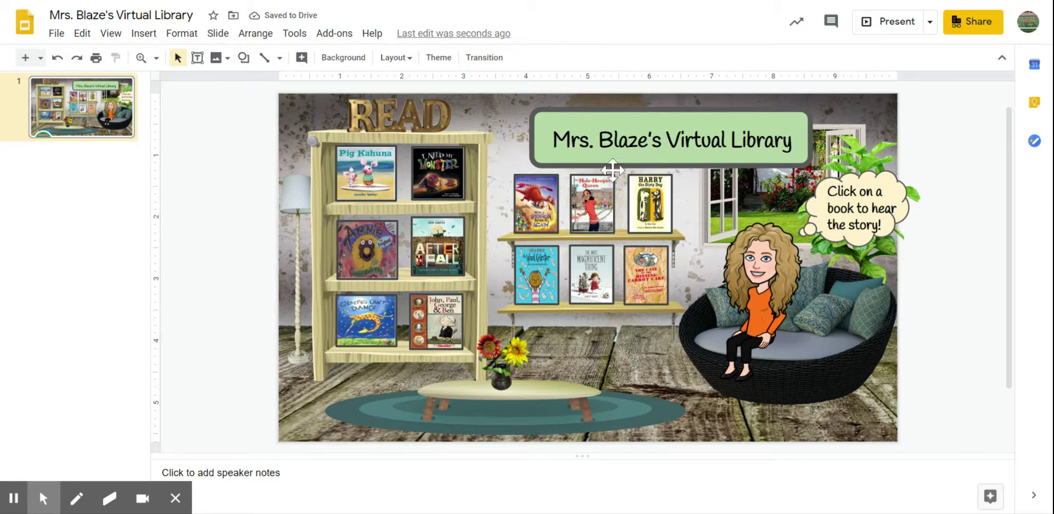
Check the link attached to the Pig Kahuna book cover on the bookshelf
{"action": "left_click", "coordinate": [369, 175]}
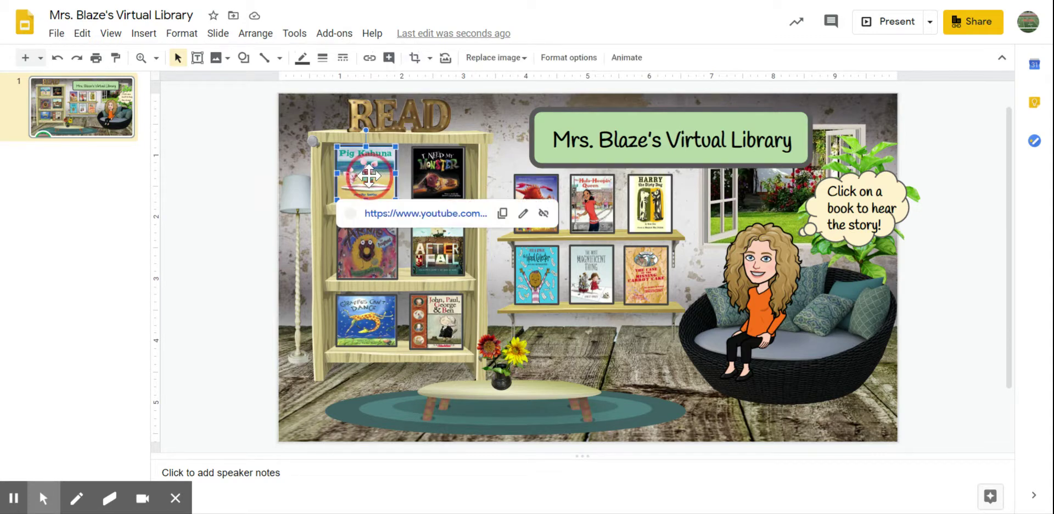
{"action": "left_click", "coordinate": [261, 185]}
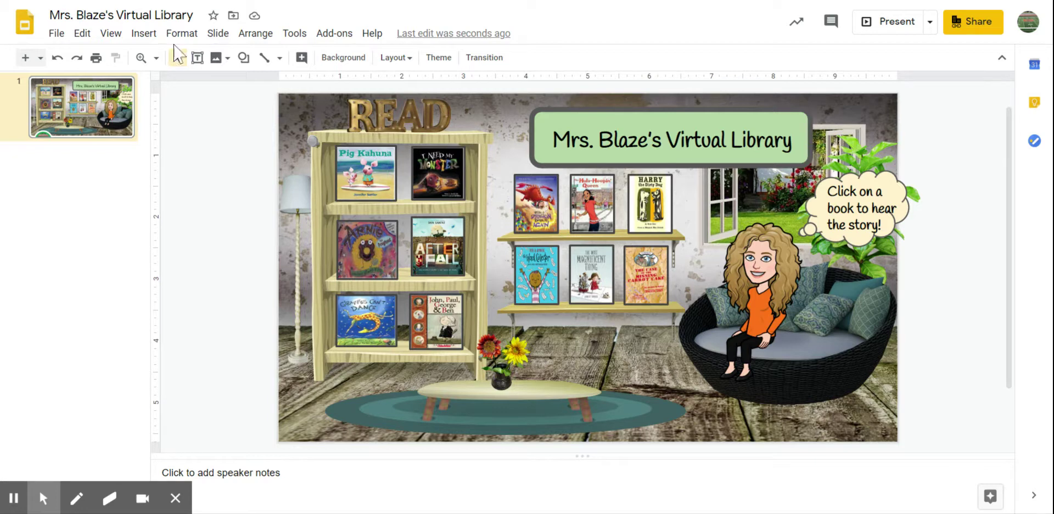
Search the web for insertable images of "fly away home eve bunting", look through the results for the book cover and close the search
{"action": "left_click", "coordinate": [145, 34]}
{"action": "mouse_move", "coordinate": [166, 63]}
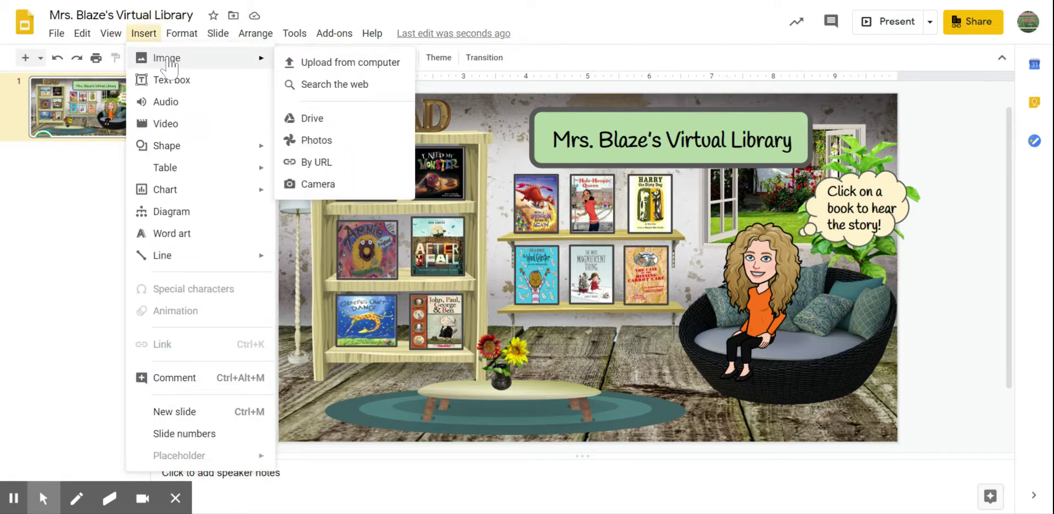
{"action": "left_click", "coordinate": [326, 86]}
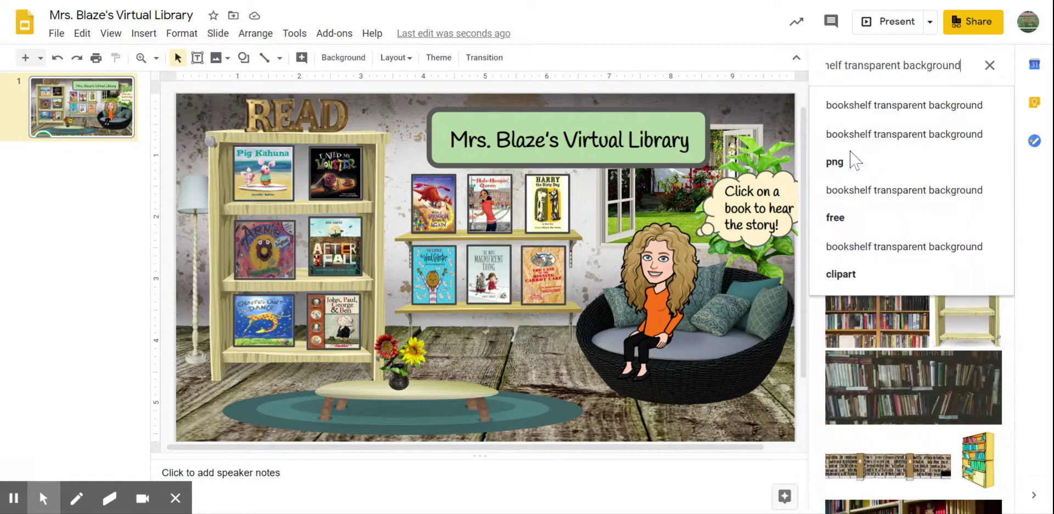
{"action": "left_click", "coordinate": [823, 62]}
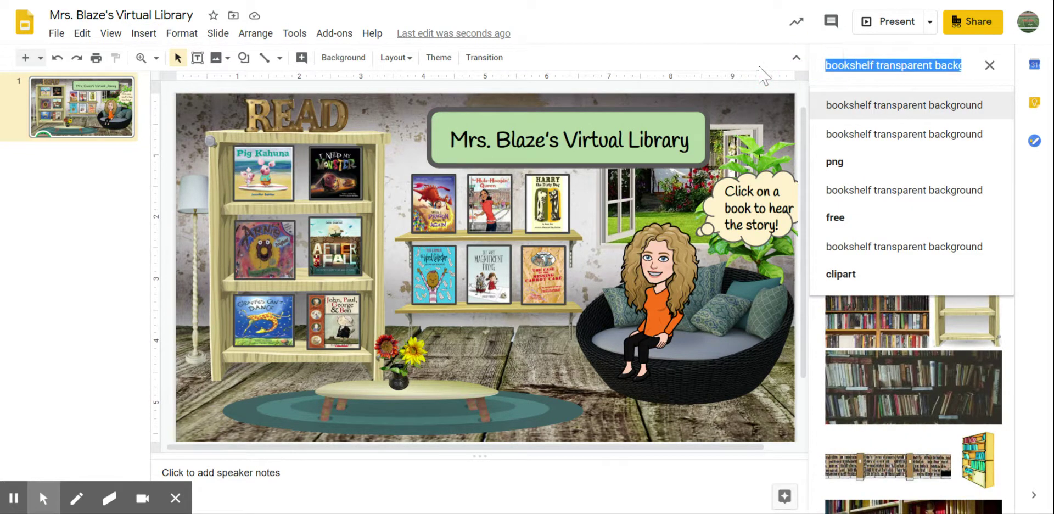
{"action": "key", "text": "BackSpace"}
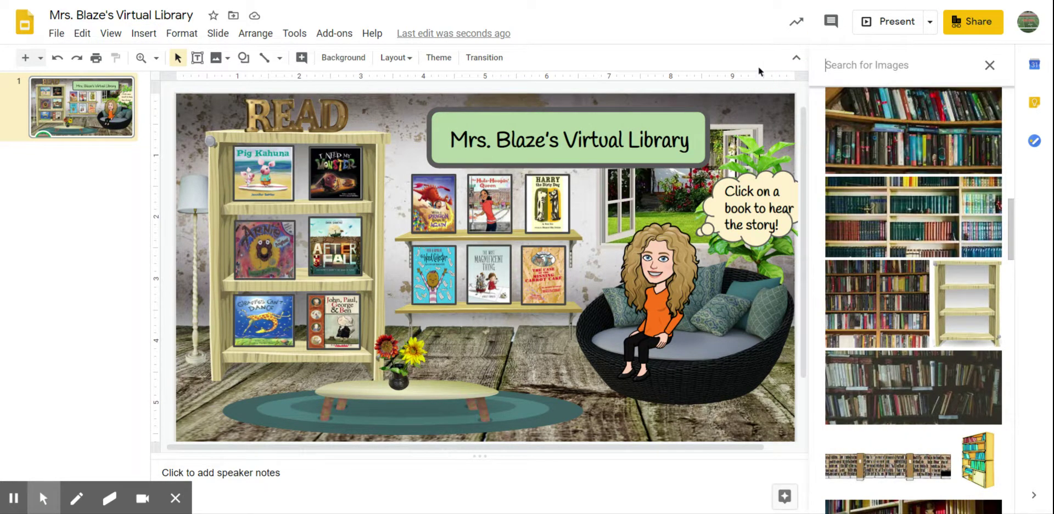
{"action": "type", "text": "fly"}
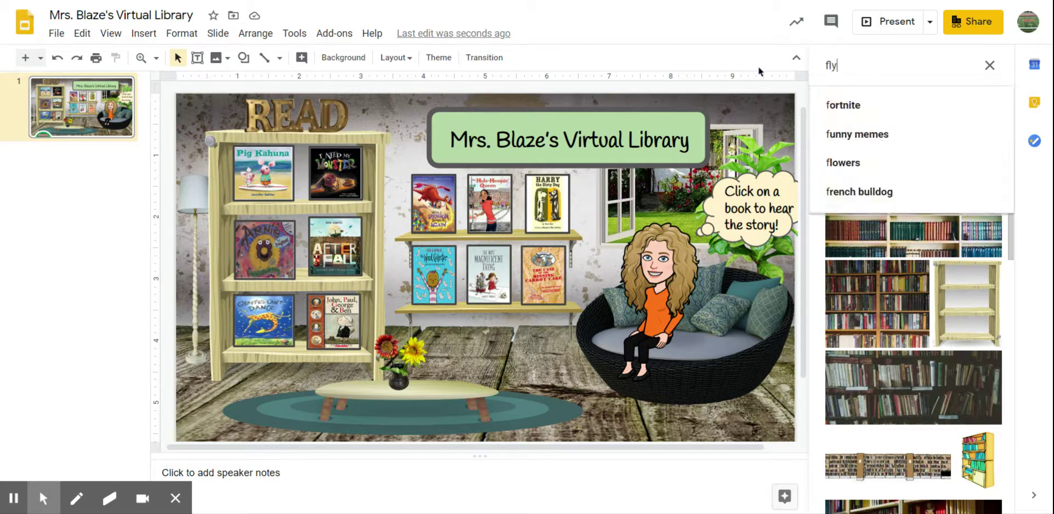
{"action": "type", "text": " away home "}
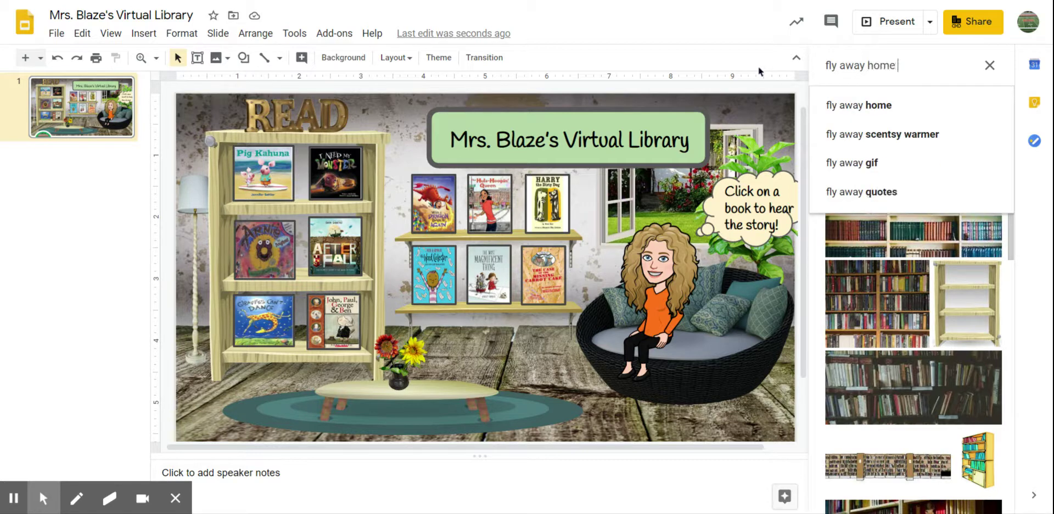
{"action": "type", "text": "eve bunting"}
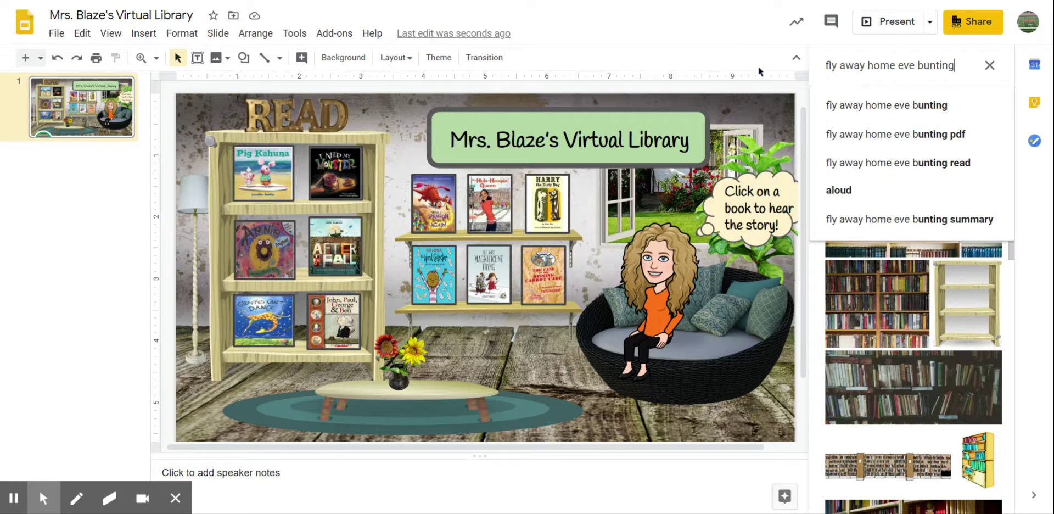
{"action": "key", "text": "Return"}
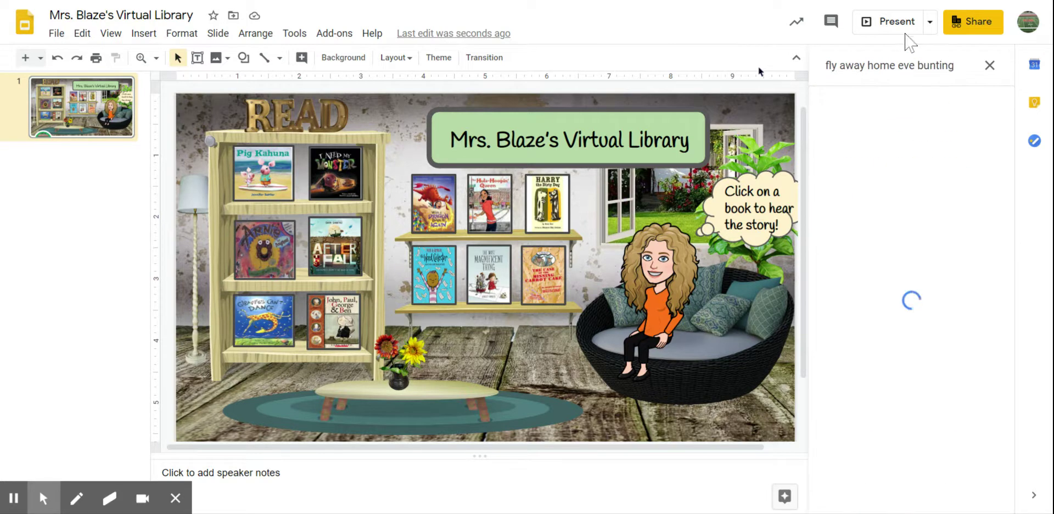
{"action": "scroll", "coordinate": [936, 207], "scroll_direction": "down", "scroll_amount": 4}
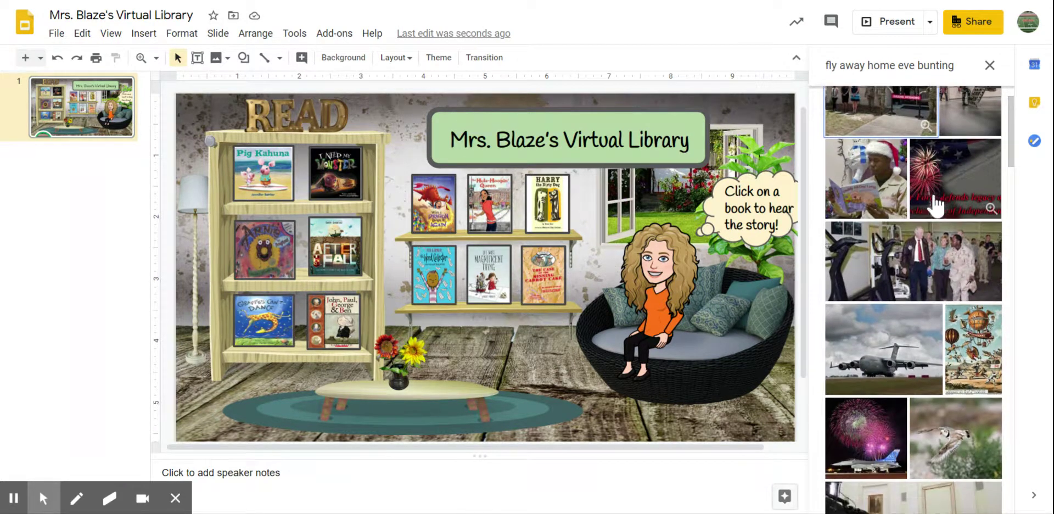
{"action": "scroll", "coordinate": [935, 207], "scroll_direction": "down", "scroll_amount": 10}
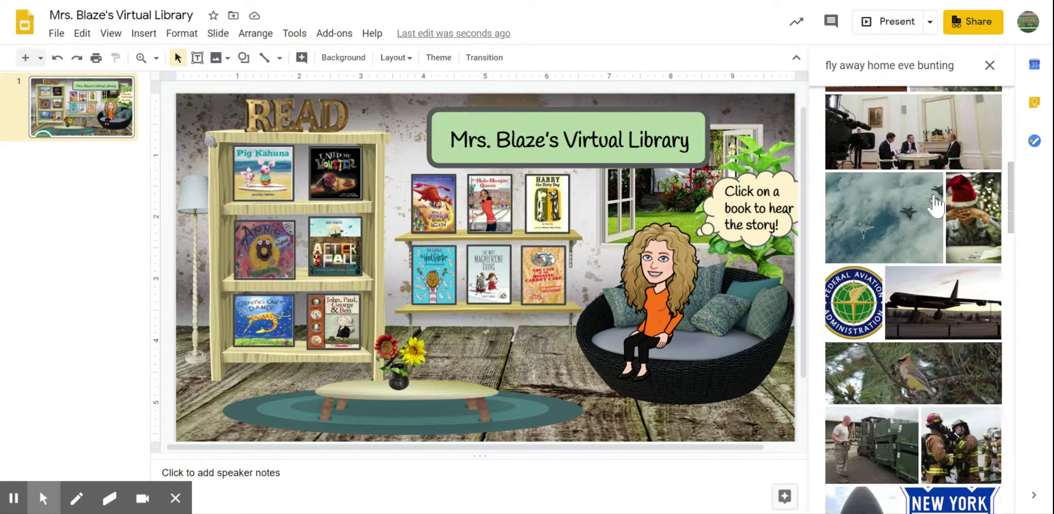
{"action": "scroll", "coordinate": [936, 207], "scroll_direction": "up", "scroll_amount": 10}
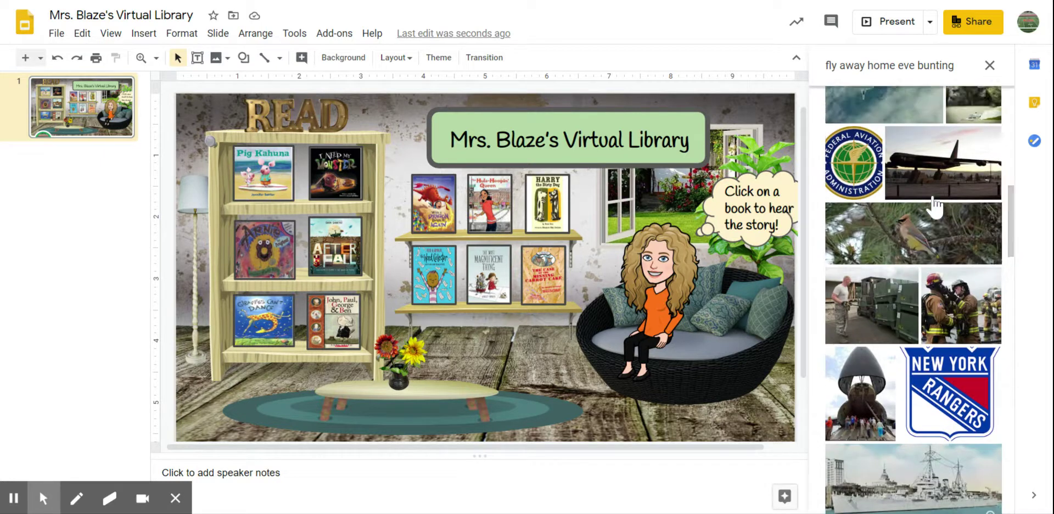
{"action": "left_click", "coordinate": [990, 65]}
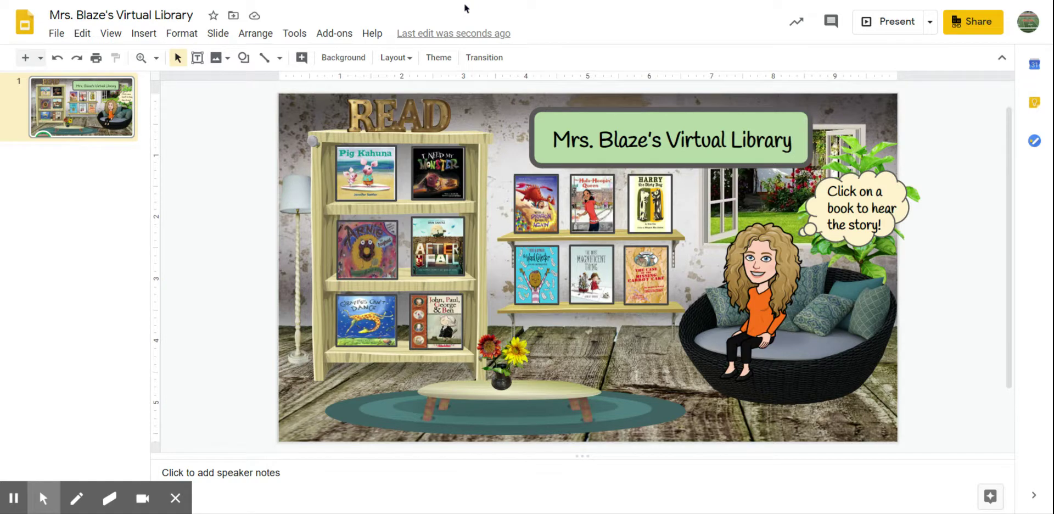
Switch to Google in the browser and search for images of "fly away home eve bunting"
{"action": "left_click", "coordinate": [428, 17]}
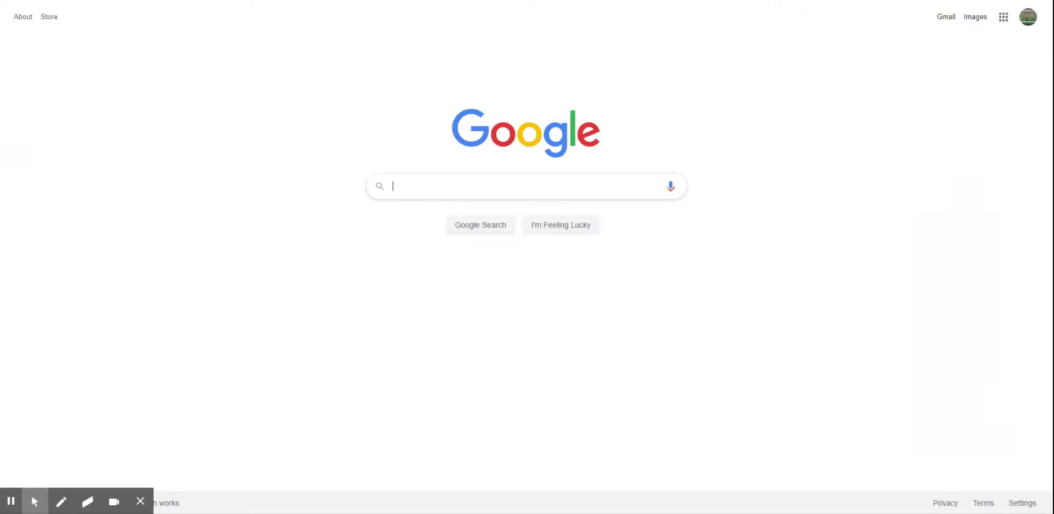
{"action": "type", "text": "fly aw"}
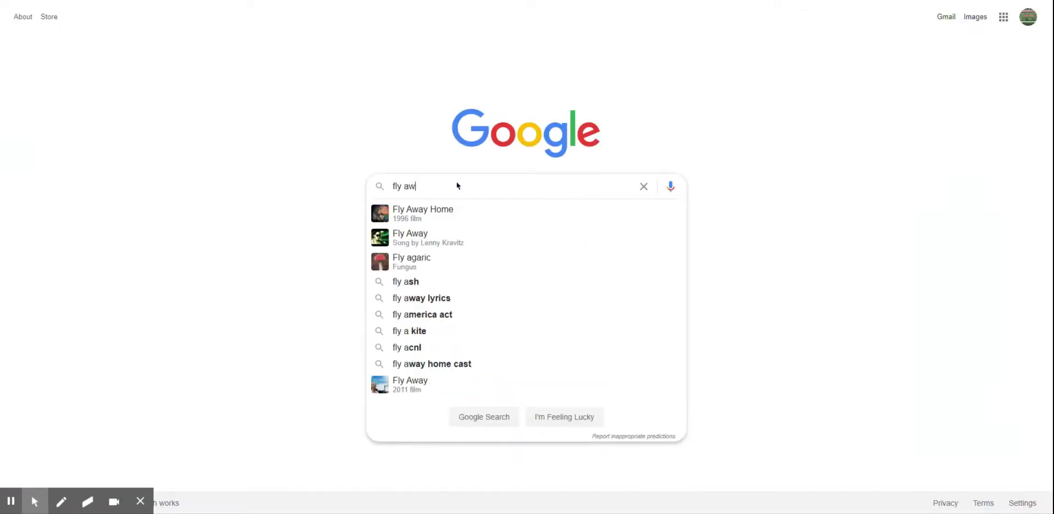
{"action": "type", "text": "ay home eve "}
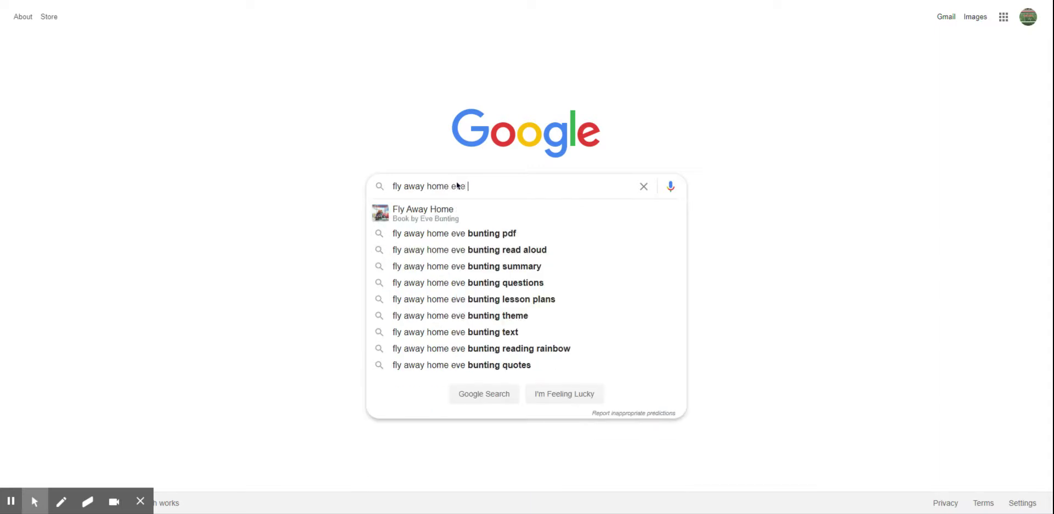
{"action": "type", "text": "bunting"}
{"action": "key", "text": "Return"}
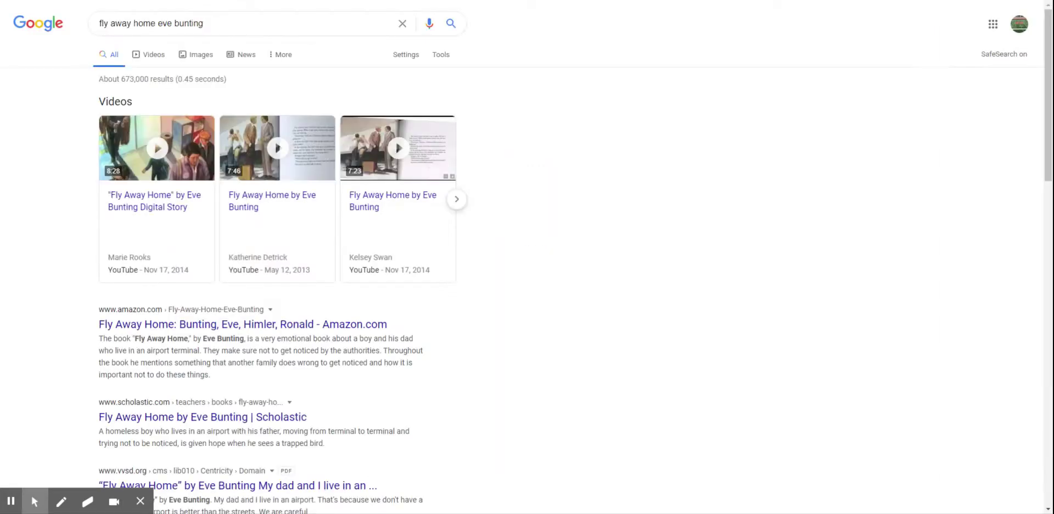
{"action": "left_click", "coordinate": [204, 55]}
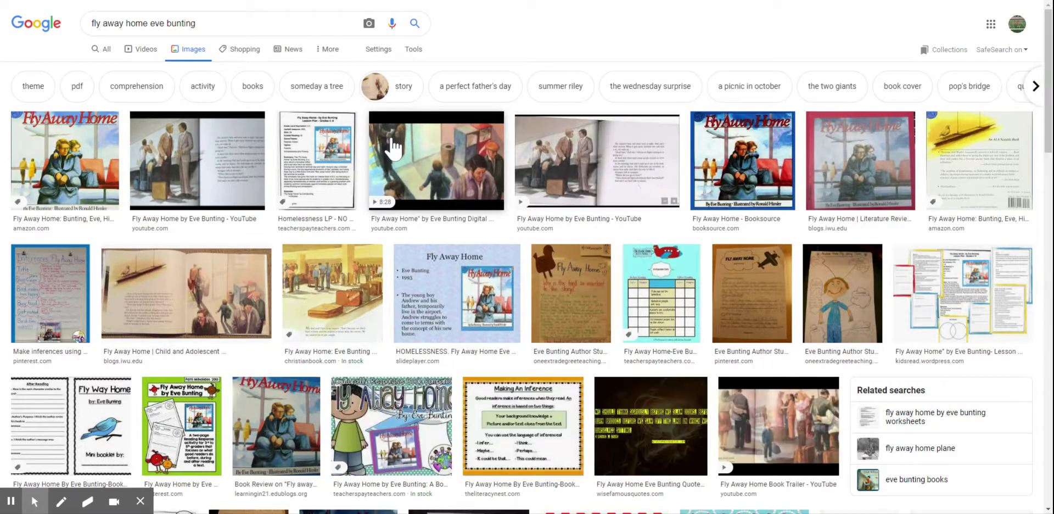
Open the Amazon result showing the Fly Away Home cover and bring that image into the library slide in Google Slides
{"action": "left_click", "coordinate": [113, 152]}
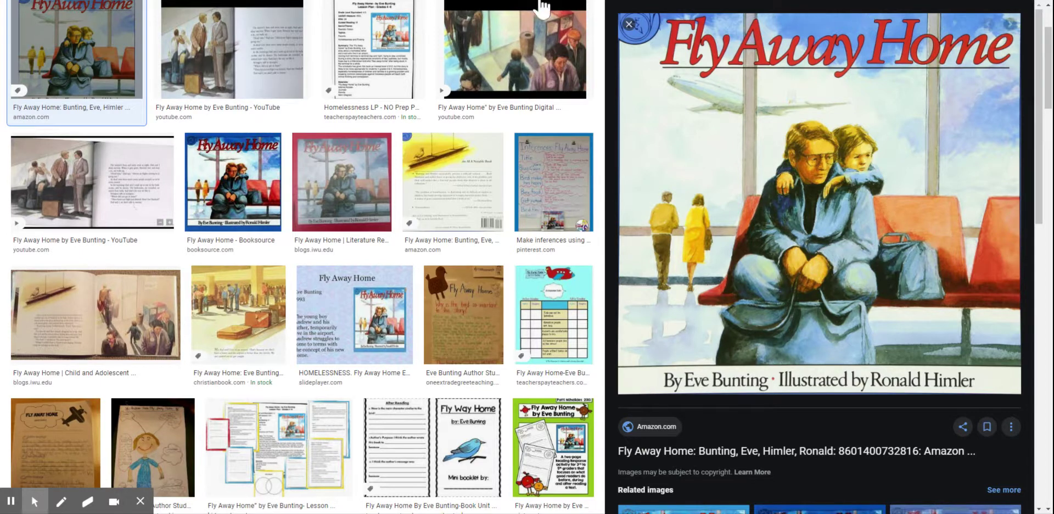
{"action": "left_click", "coordinate": [580, 4]}
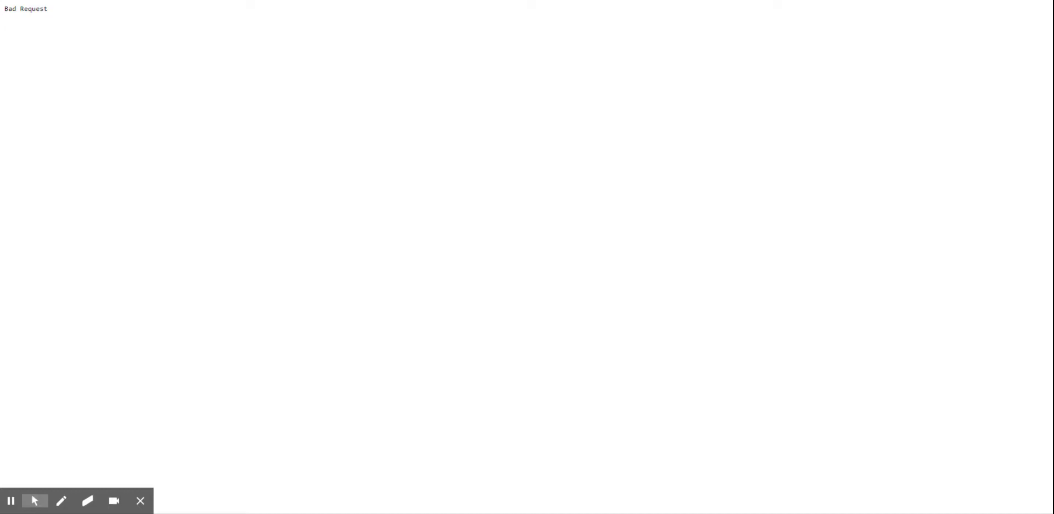
{"action": "left_click", "coordinate": [11, 500]}
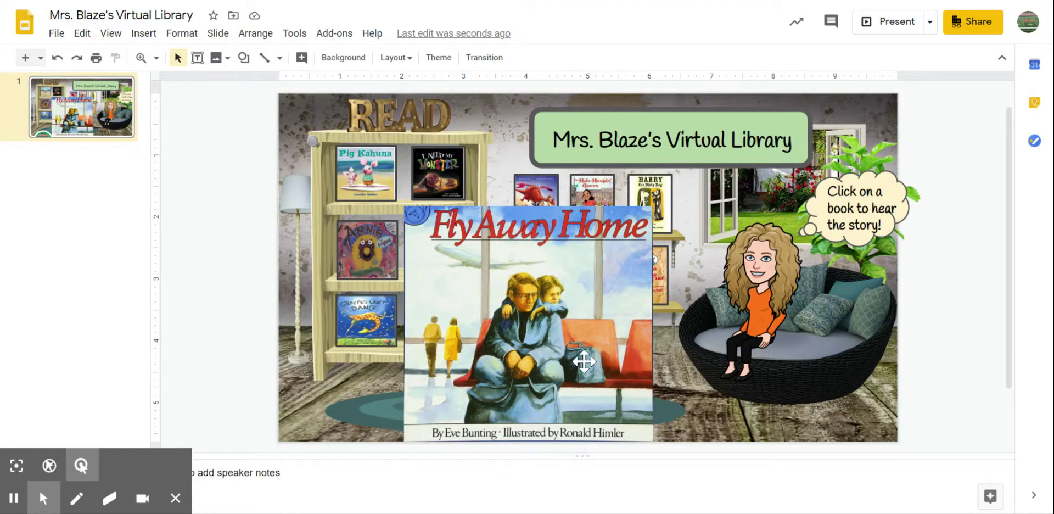
Shrink the Fly Away Home cover proportionally to about the size of the other book covers on the slide
{"action": "left_click", "coordinate": [532, 328]}
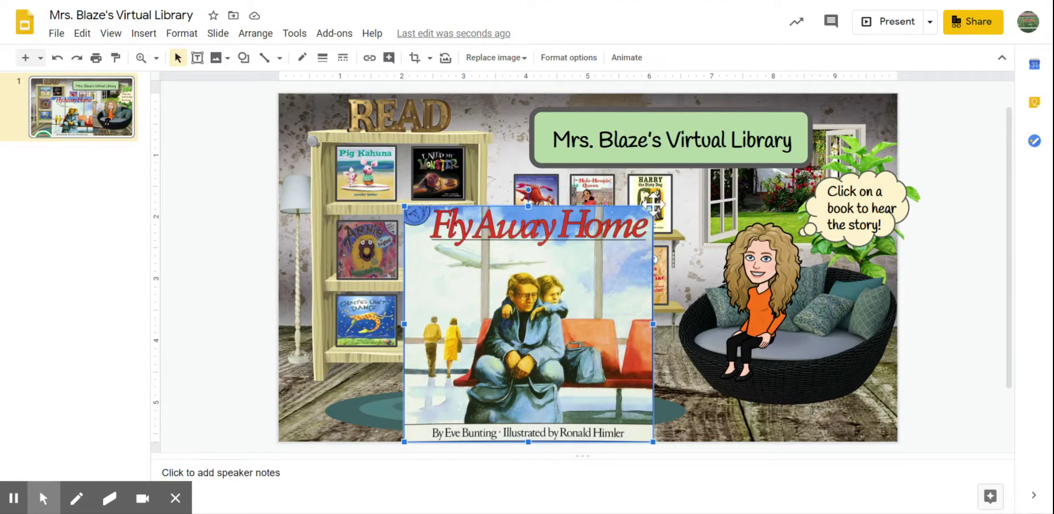
{"action": "left_click_drag", "start_coordinate": [654, 203], "coordinate": [454, 395]}
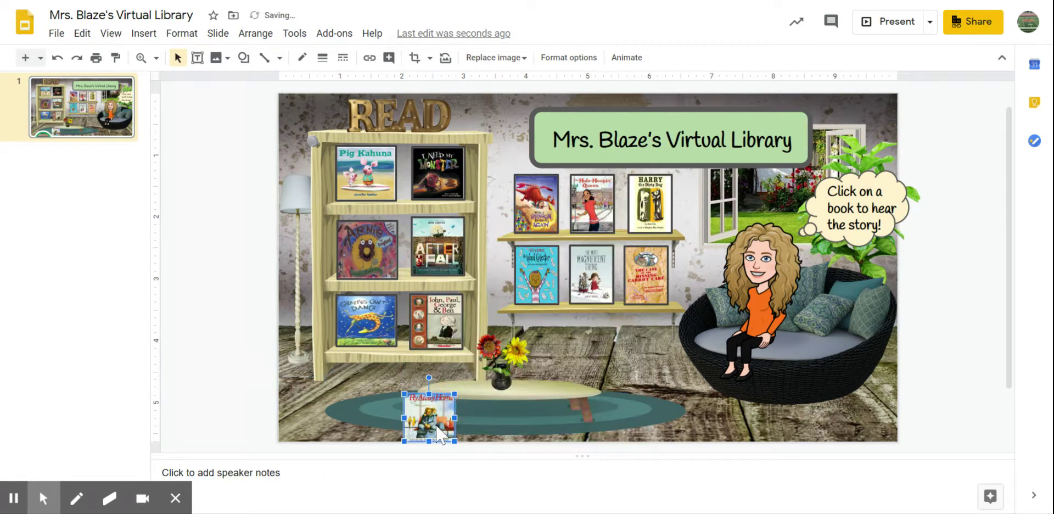
{"action": "left_click", "coordinate": [583, 365]}
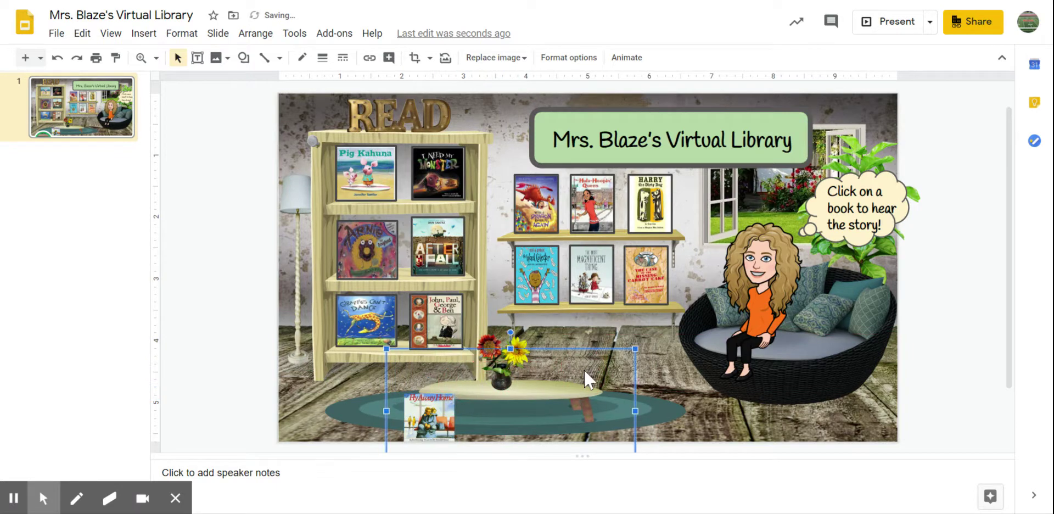
Delete the cover of The Case of the Missing Carrot Cake from the lower wall shelf
{"action": "left_click", "coordinate": [585, 254]}
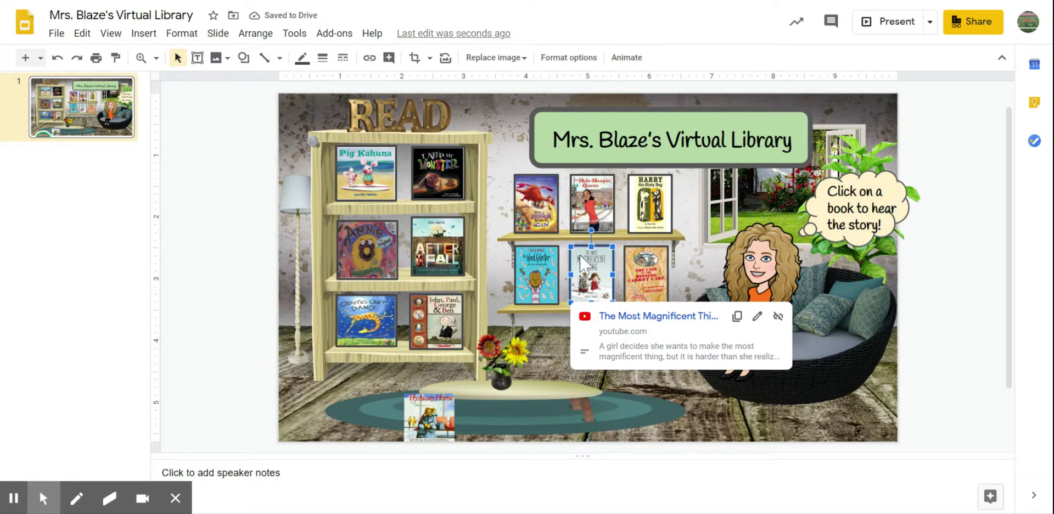
{"action": "left_click", "coordinate": [656, 271]}
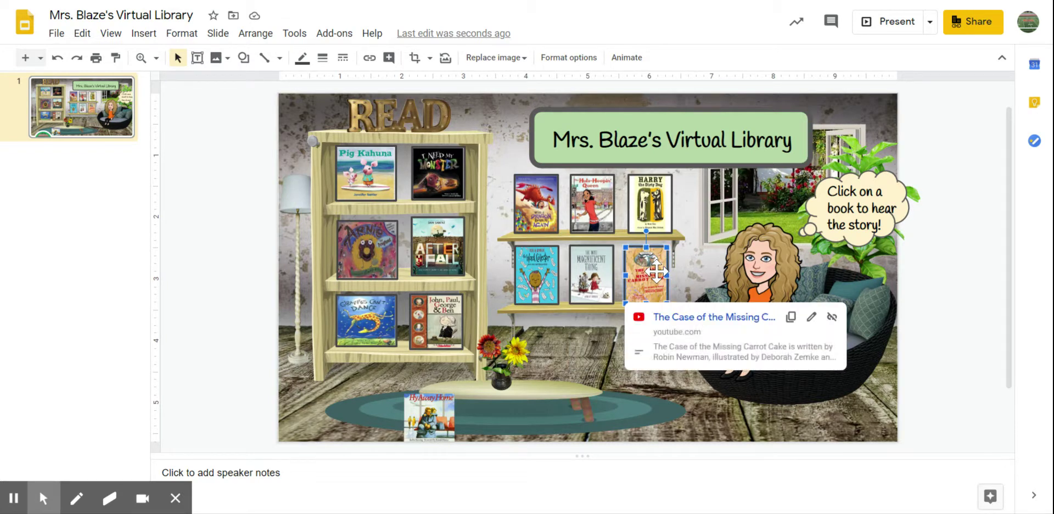
{"action": "key", "text": "Delete"}
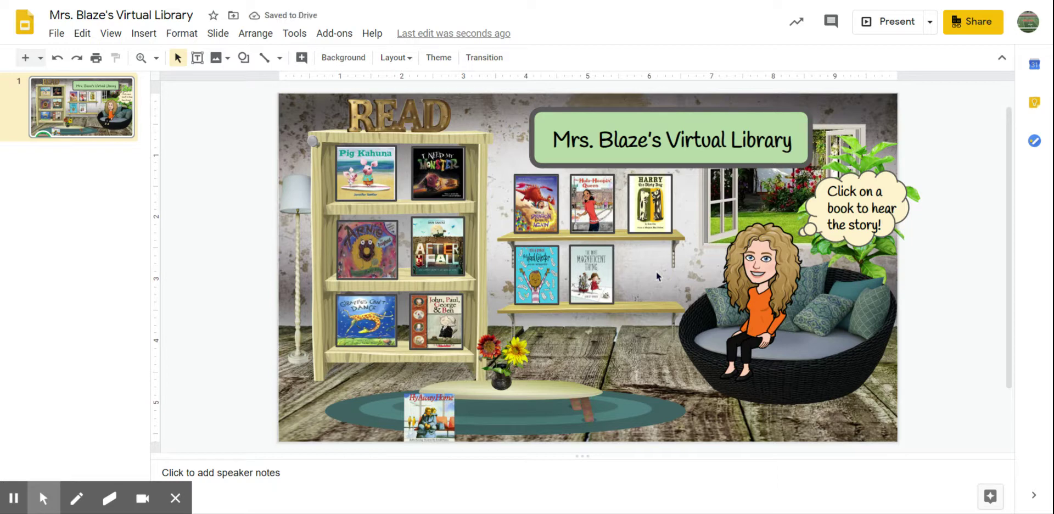
Restore the deleted The Case of the Missing Carrot Cake cover and move the Fly Away Home cover just below the lower wall shelf
{"action": "key", "text": "ctrl+z"}
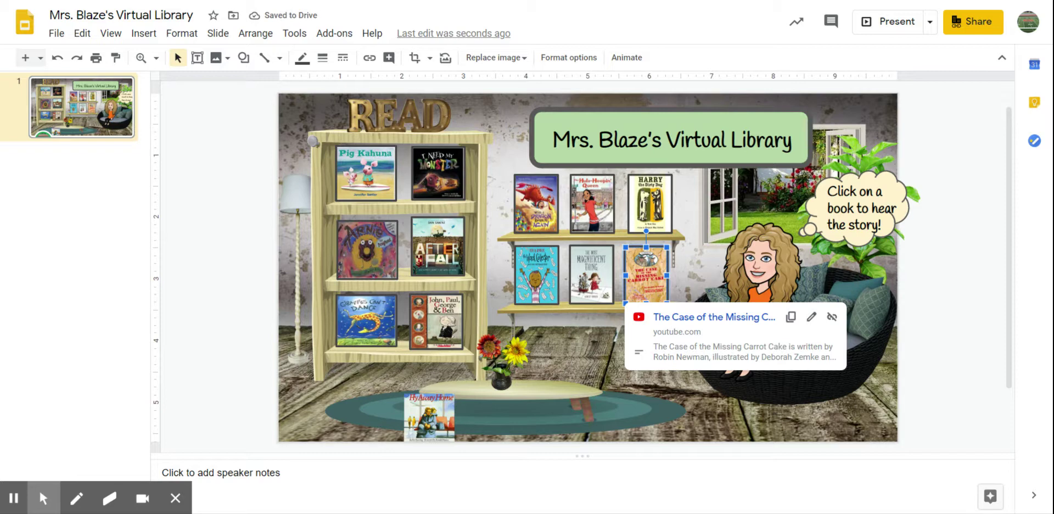
{"action": "left_click_drag", "start_coordinate": [430, 420], "coordinate": [601, 348]}
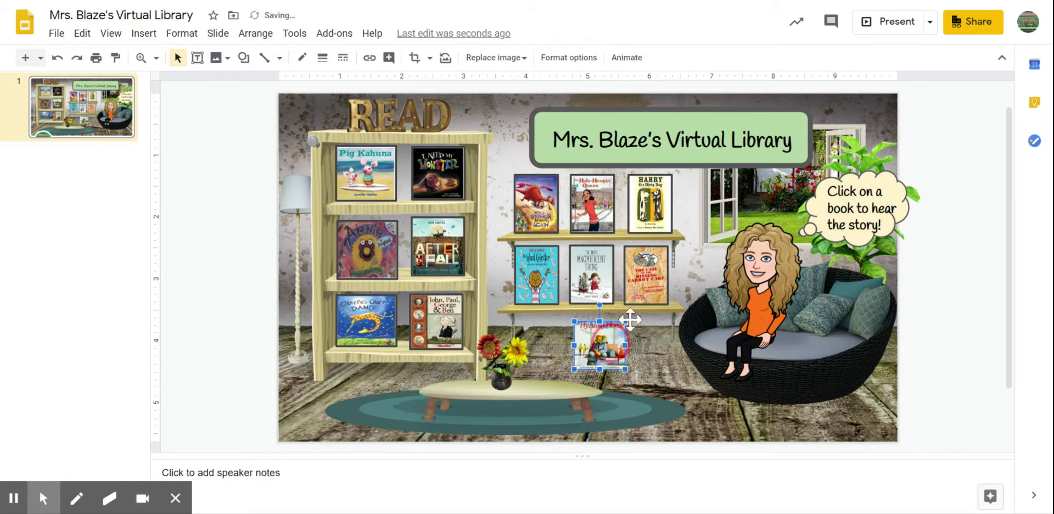
Delete the Missing Carrot Cake cover and place the Fly Away Home cover in its spot on the lower wall shelf
{"action": "left_click", "coordinate": [643, 284]}
{"action": "key", "text": "Delete"}
{"action": "left_click_drag", "start_coordinate": [608, 344], "coordinate": [650, 279]}
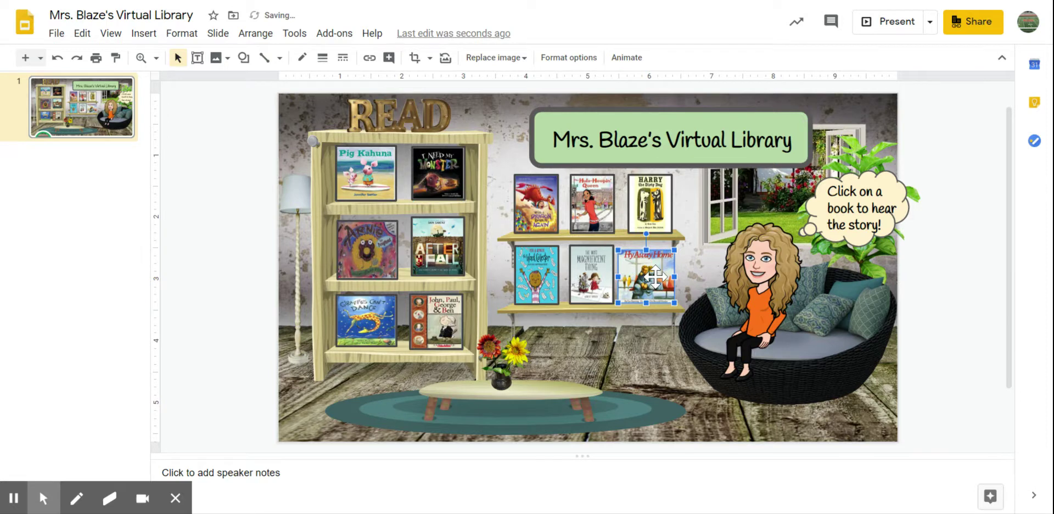
{"action": "left_click", "coordinate": [699, 273]}
Give the Fly Away Home cover on the lower wall shelf a 3px border
{"action": "left_click", "coordinate": [640, 277]}
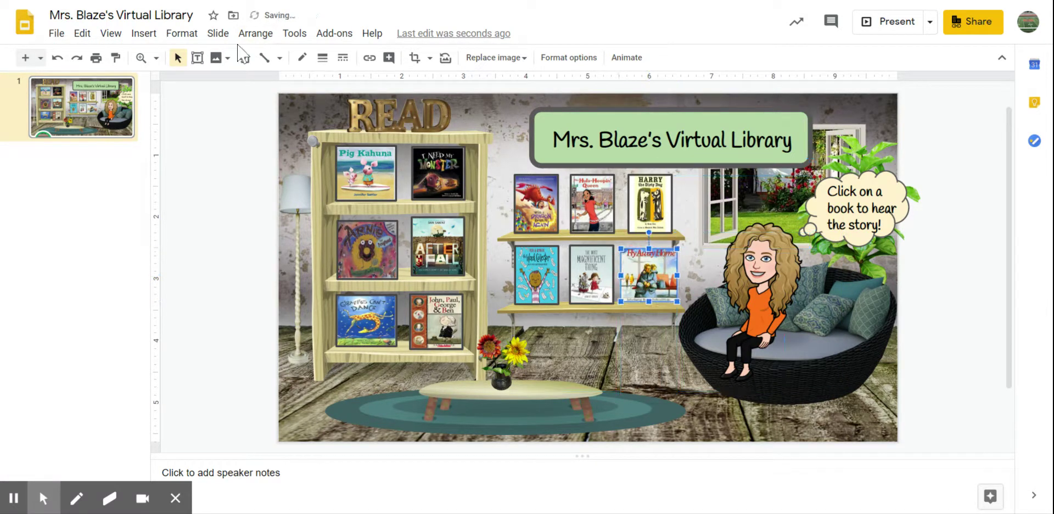
{"action": "left_click", "coordinate": [323, 58]}
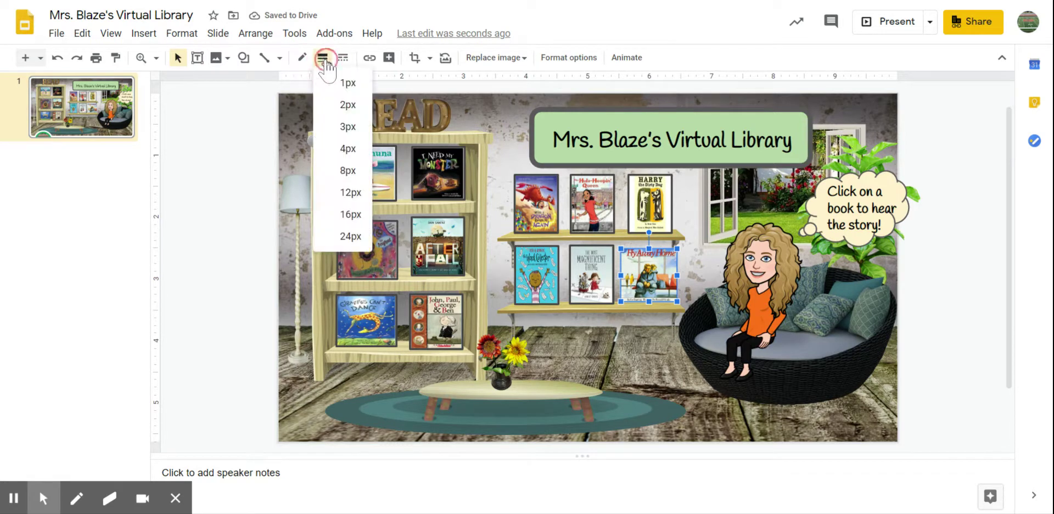
{"action": "left_click", "coordinate": [335, 127]}
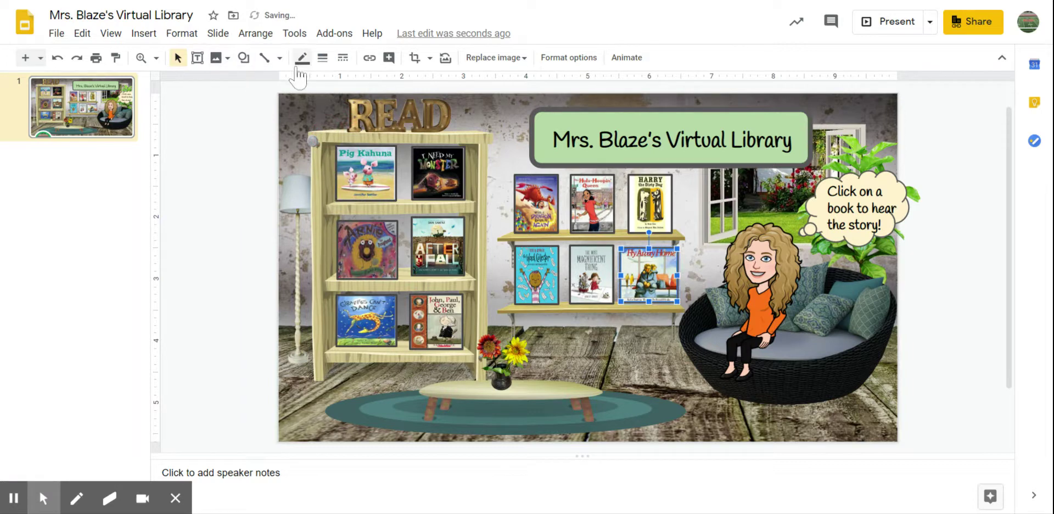
{"action": "left_click", "coordinate": [913, 251]}
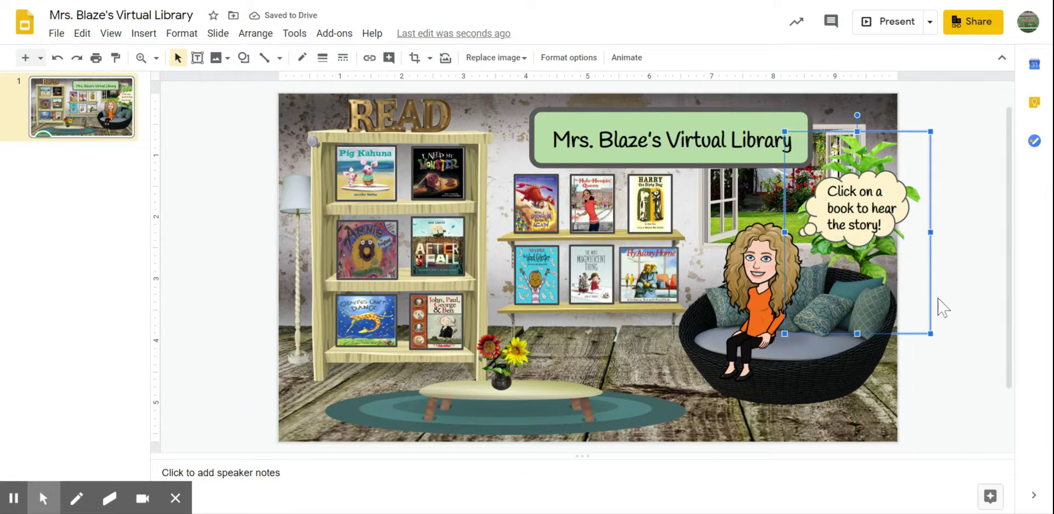
{"action": "left_click", "coordinate": [972, 366]}
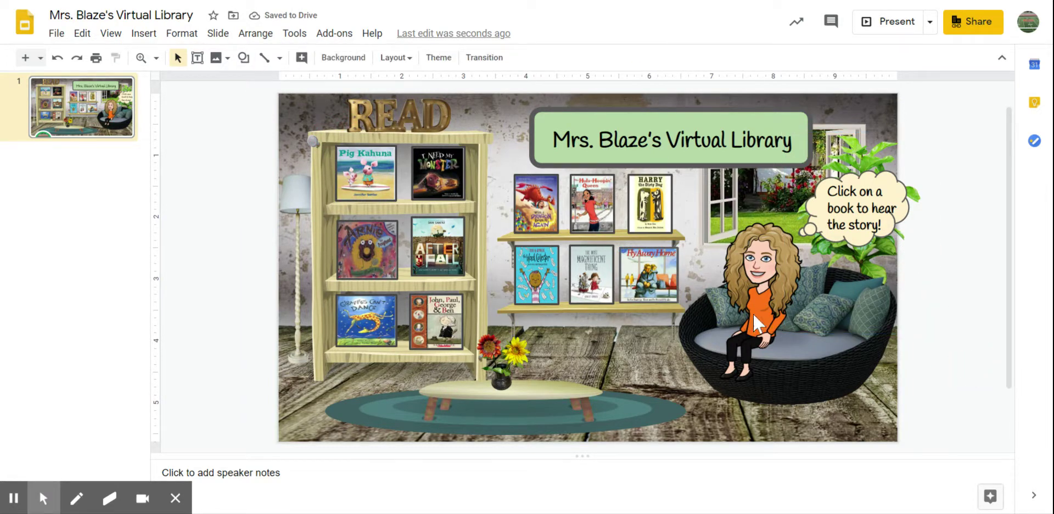
Set the border colour of the Fly Away Home cover to the darkest grey next to black
{"action": "left_click", "coordinate": [655, 290]}
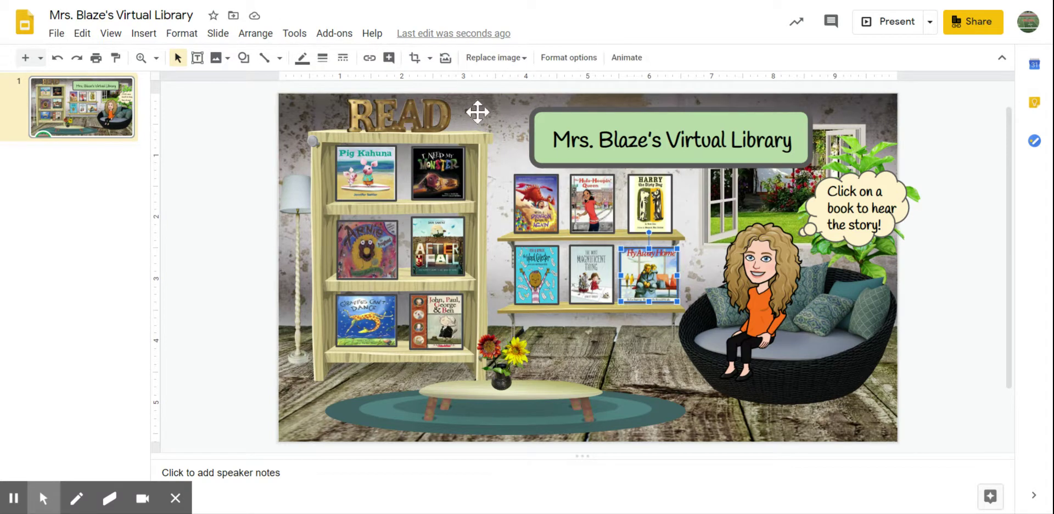
{"action": "left_click", "coordinate": [303, 61]}
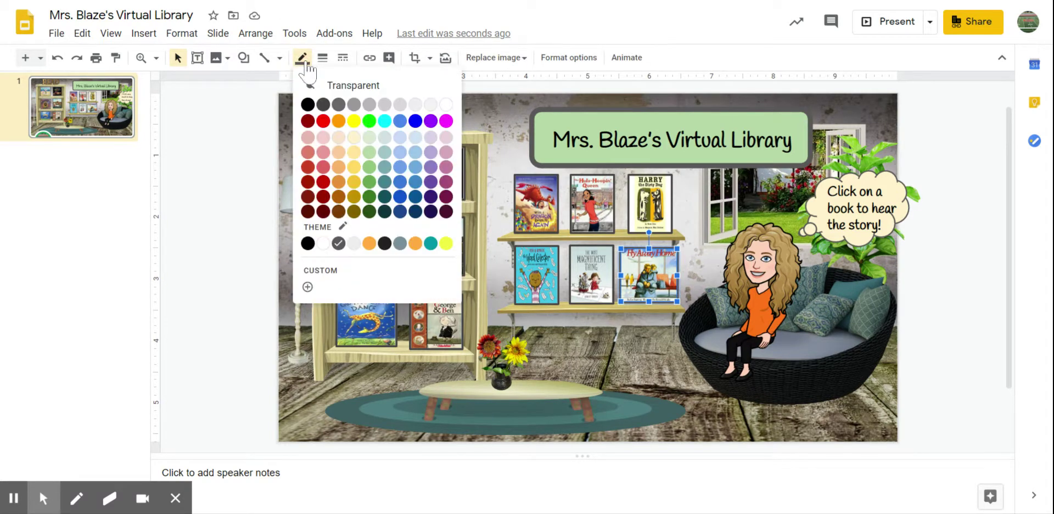
{"action": "left_click", "coordinate": [323, 105]}
{"action": "left_click", "coordinate": [981, 351]}
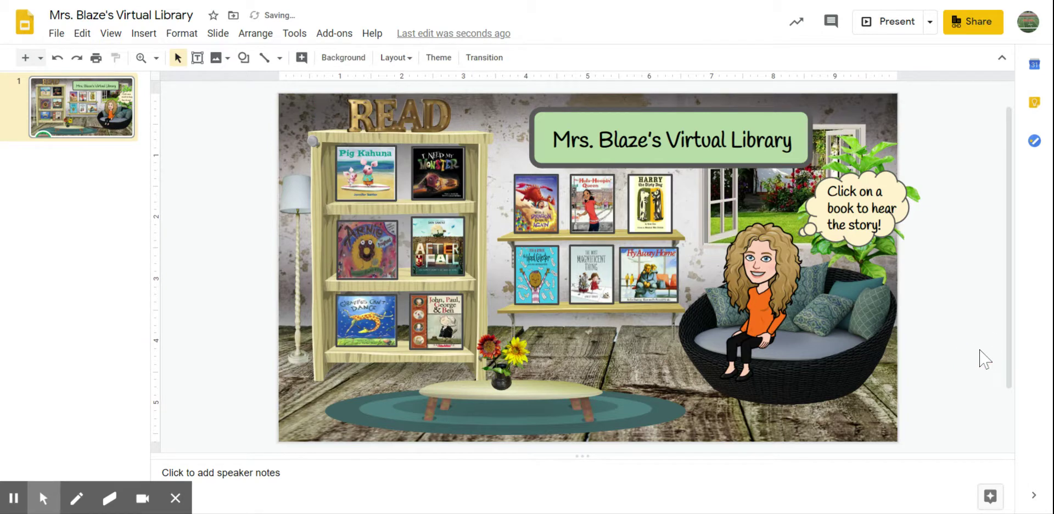
{"action": "left_click", "coordinate": [641, 279]}
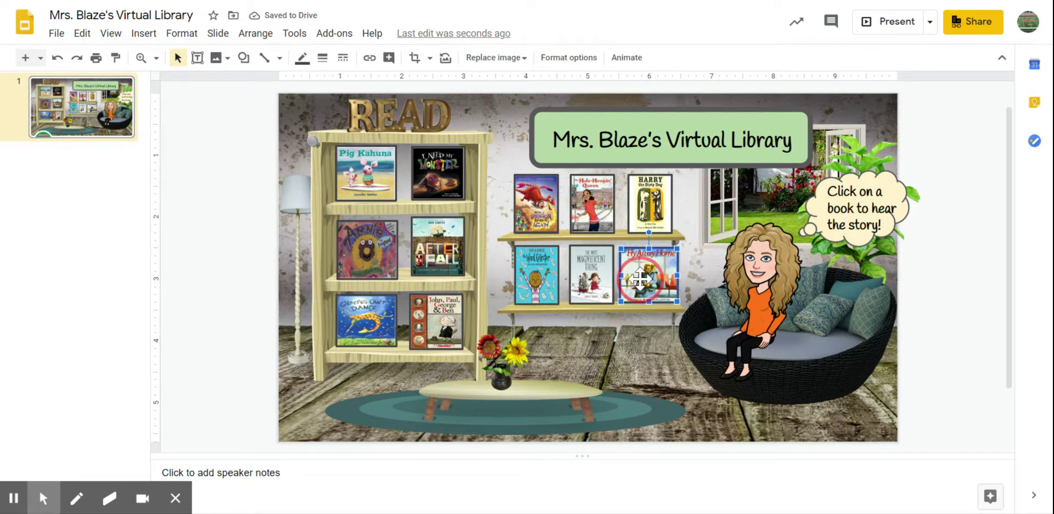
{"action": "left_click", "coordinate": [932, 290]}
{"action": "left_click", "coordinate": [660, 284]}
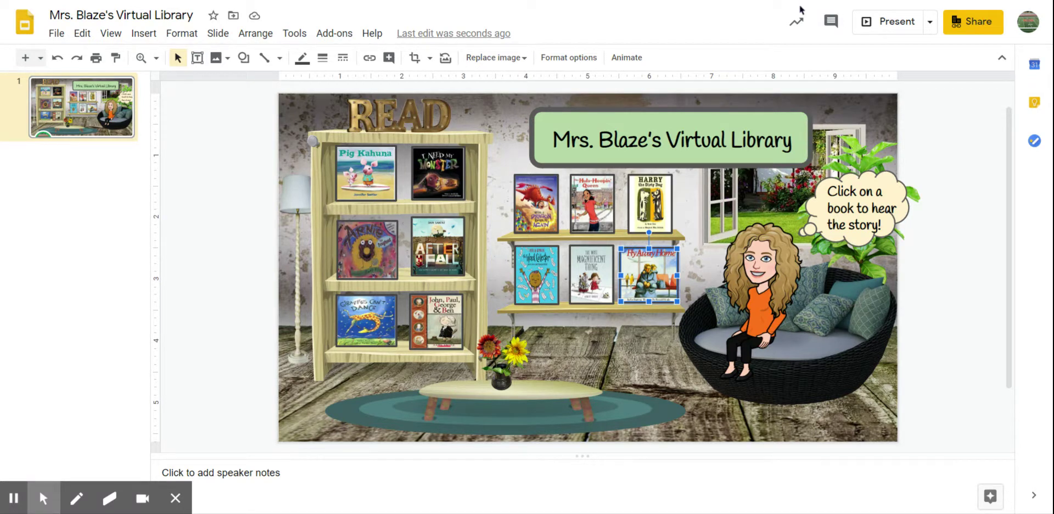
{"action": "left_click", "coordinate": [650, 271]}
{"action": "left_click", "coordinate": [949, 304]}
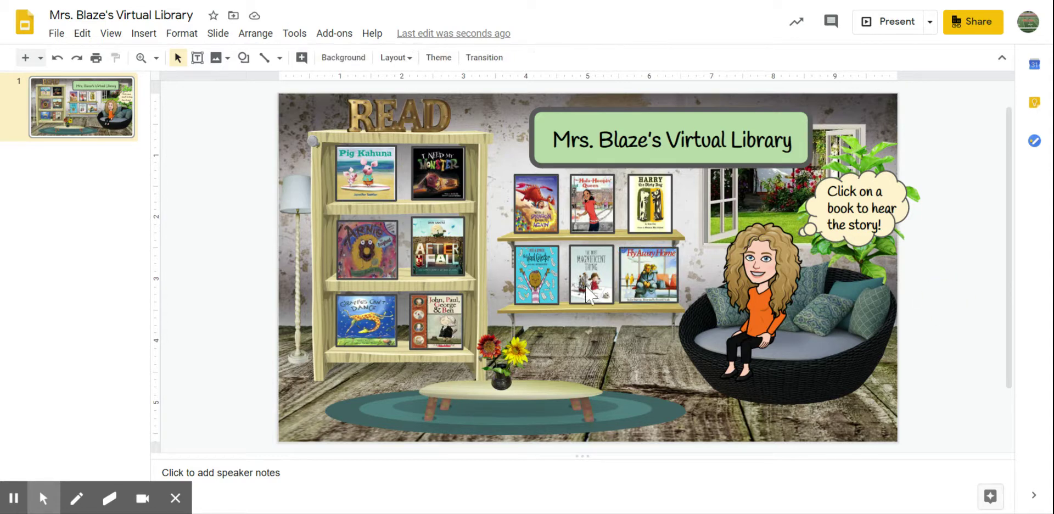
{"action": "left_click", "coordinate": [642, 275]}
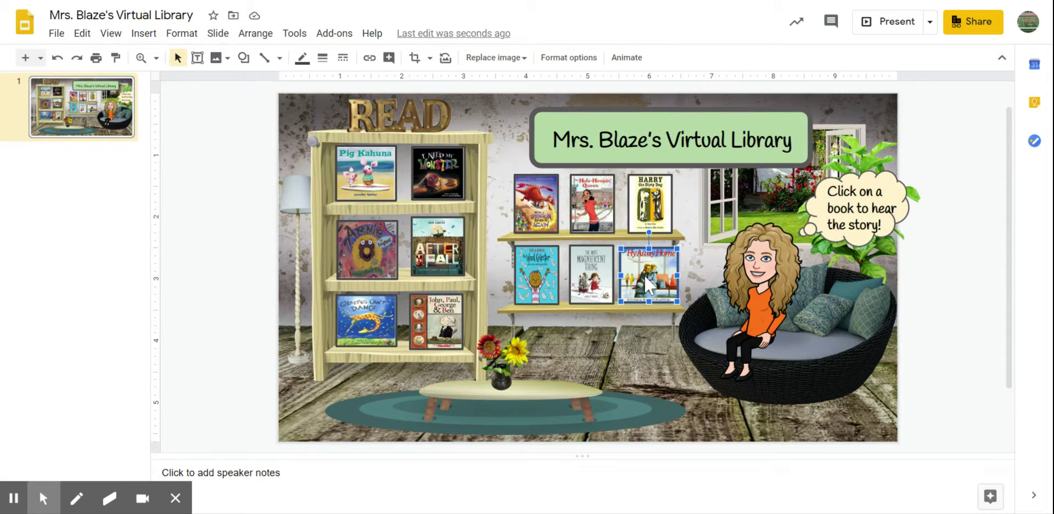
{"action": "right_click", "coordinate": [644, 275]}
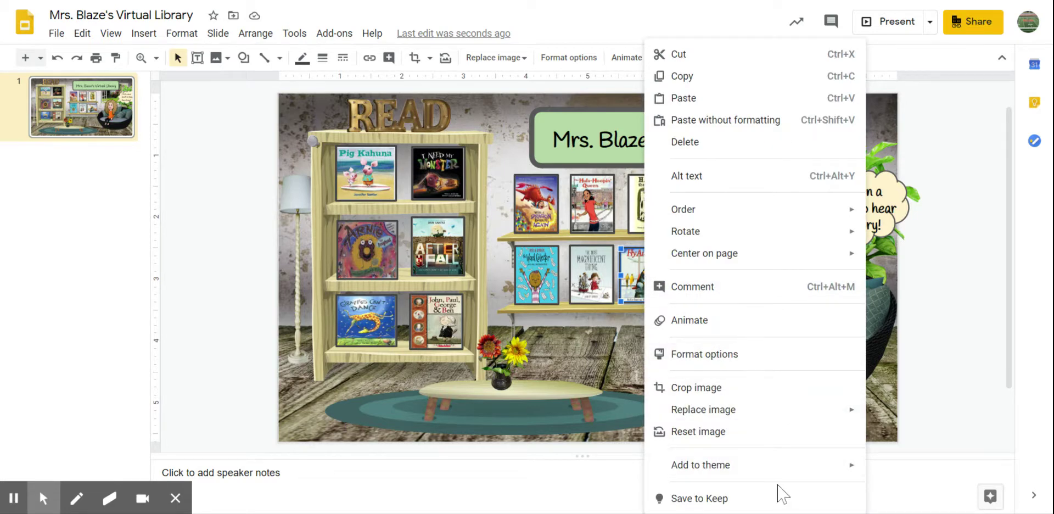
{"action": "left_click", "coordinate": [633, 276]}
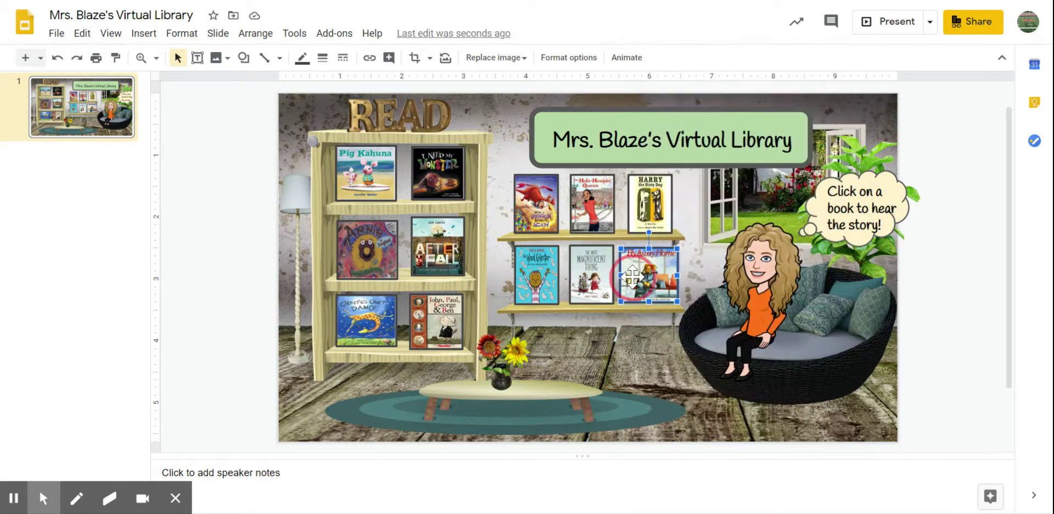
{"action": "left_click", "coordinate": [144, 34]}
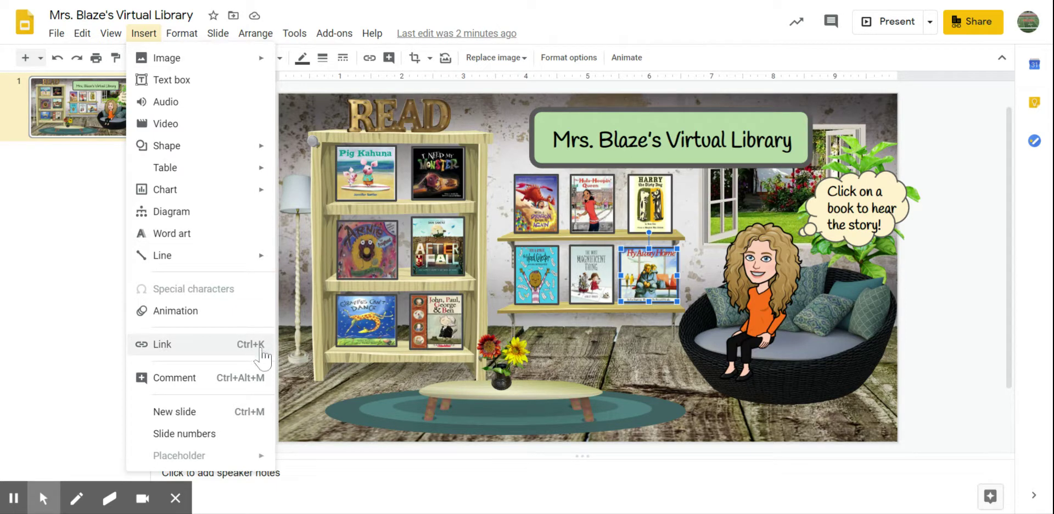
{"action": "left_click", "coordinate": [160, 351]}
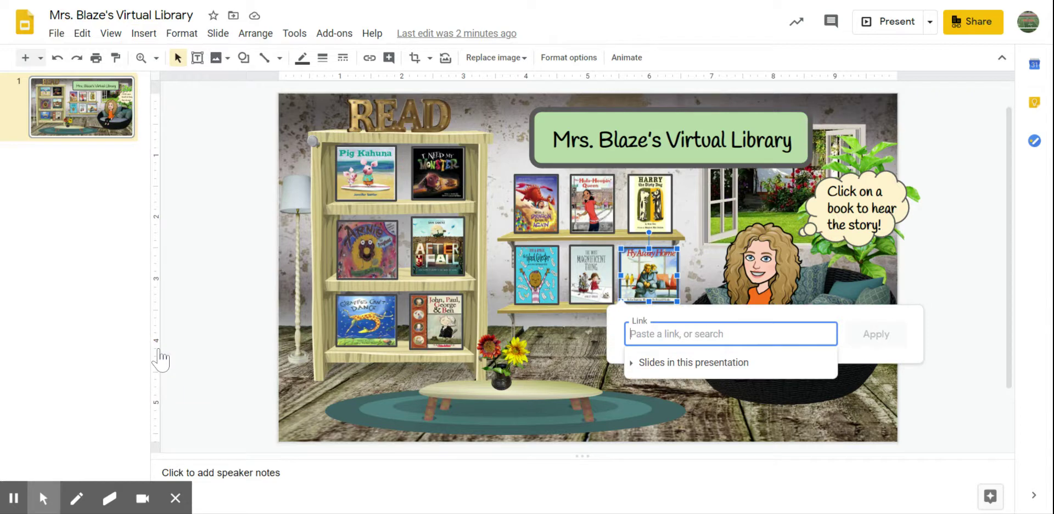
{"action": "left_click", "coordinate": [671, 334]}
{"action": "type", "text": "https://www.youtube.com/watch?v=xVISBMSIxZw"}
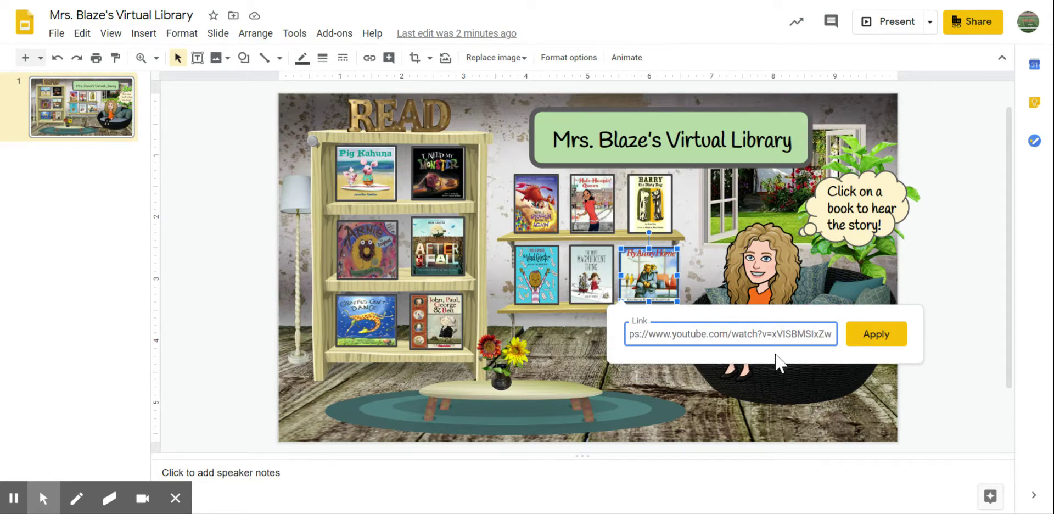
{"action": "left_click", "coordinate": [877, 335]}
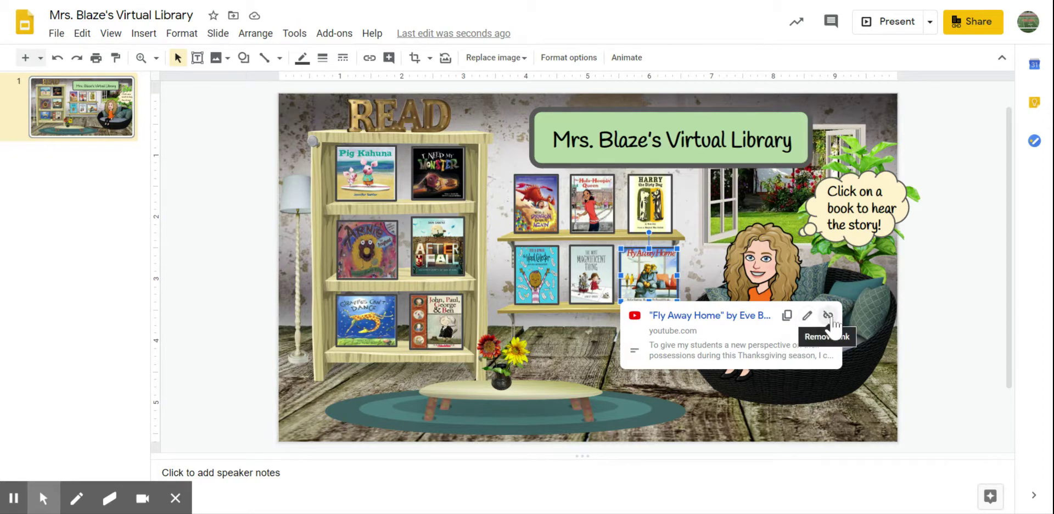
Check the link card of the Fly Away Home cover, including its copy option and video title
{"action": "left_click", "coordinate": [788, 317]}
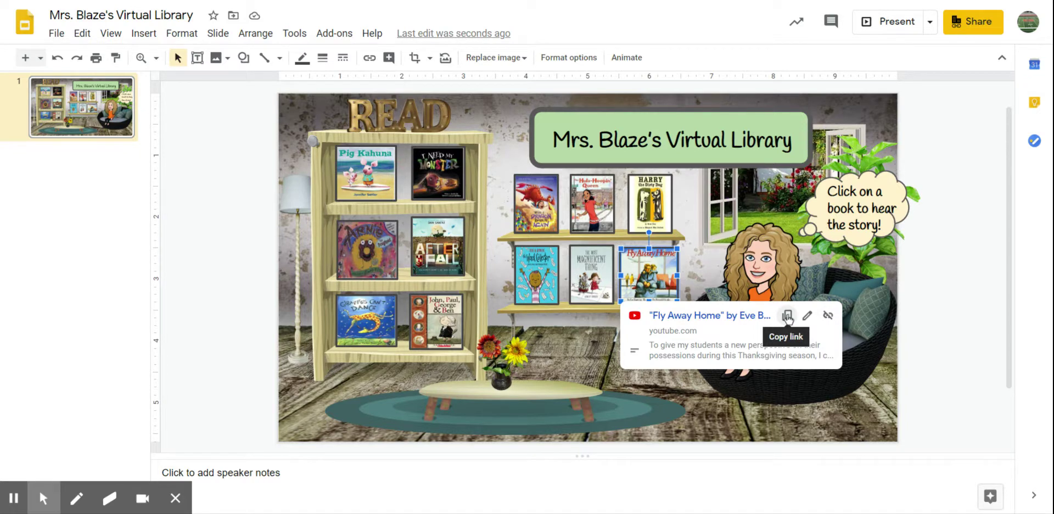
{"action": "left_click", "coordinate": [945, 311]}
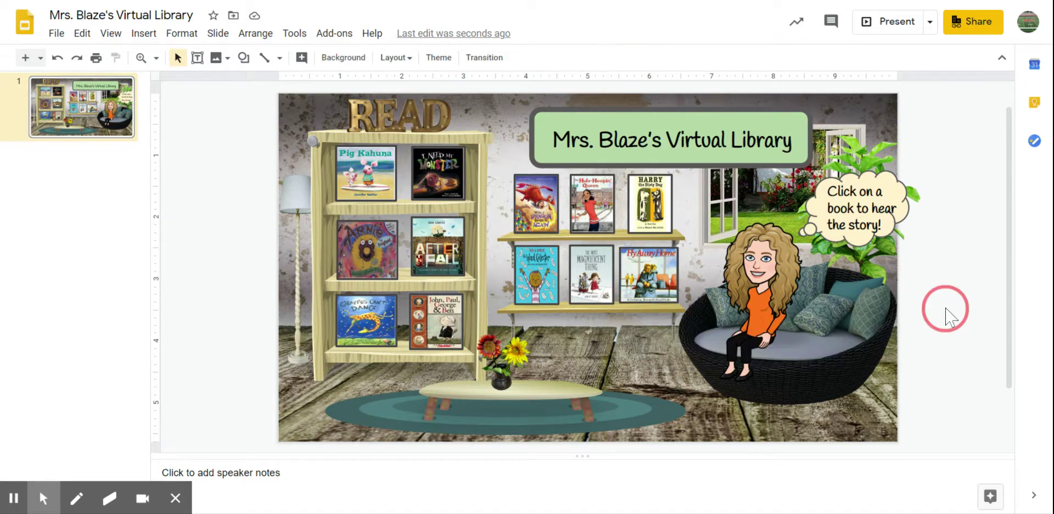
{"action": "left_click", "coordinate": [642, 270]}
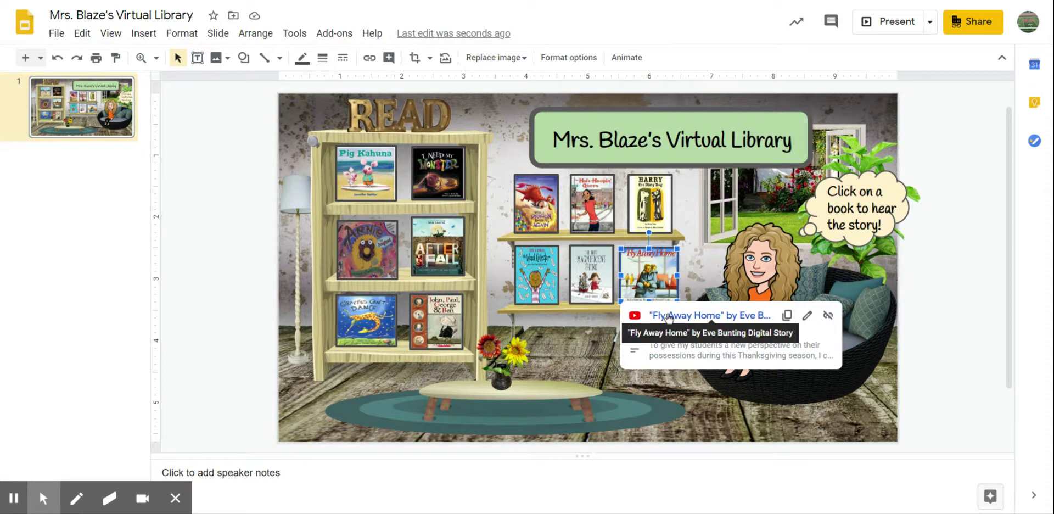
{"action": "left_click", "coordinate": [972, 269]}
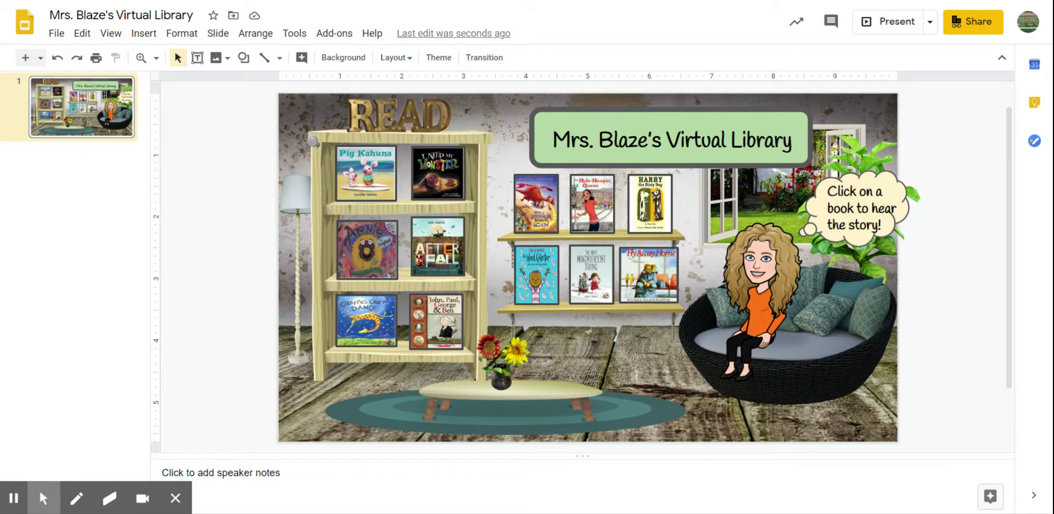
{"action": "left_click", "coordinate": [947, 238]}
Open the presentation's sharing settings and change the link access to Restricted
{"action": "left_click", "coordinate": [980, 29]}
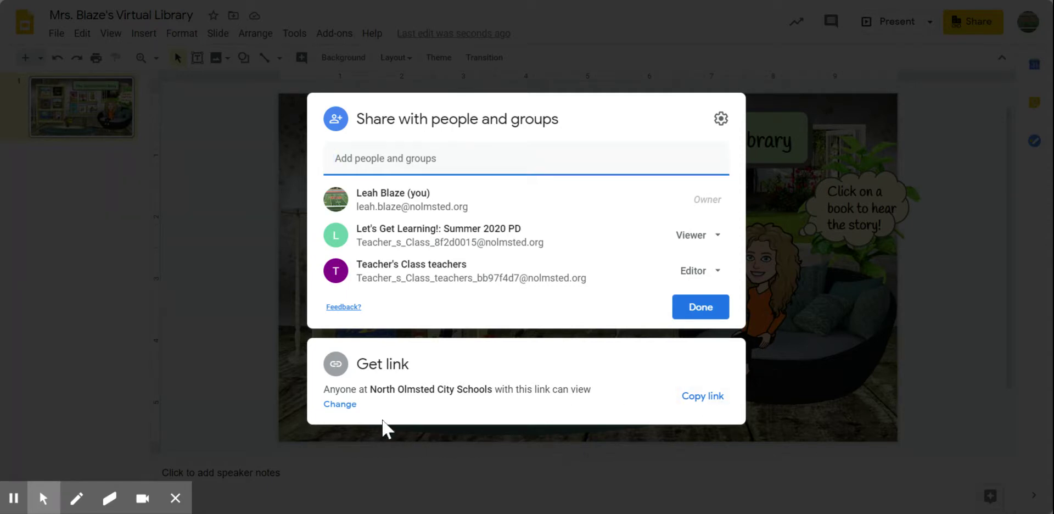
{"action": "left_click", "coordinate": [337, 406]}
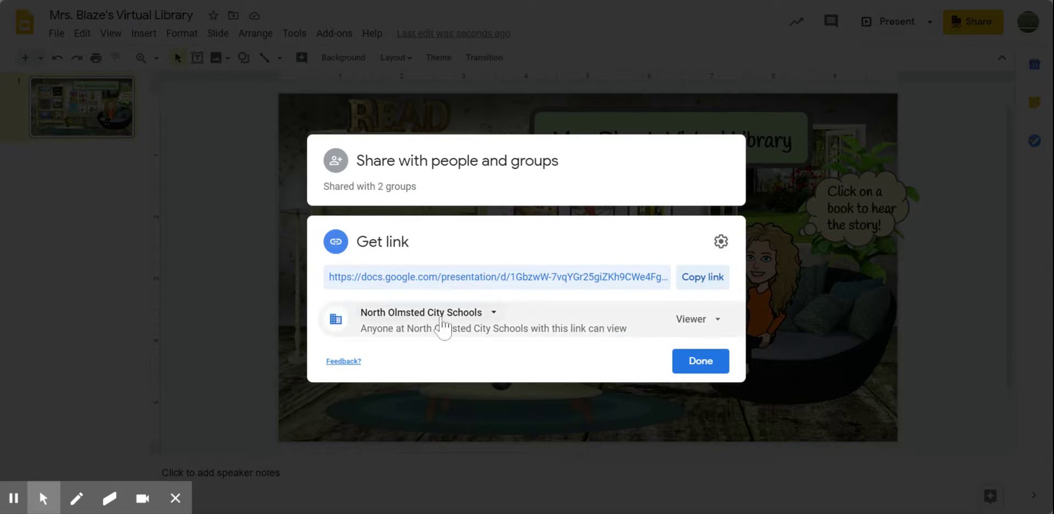
{"action": "left_click", "coordinate": [444, 322]}
{"action": "left_click", "coordinate": [419, 347]}
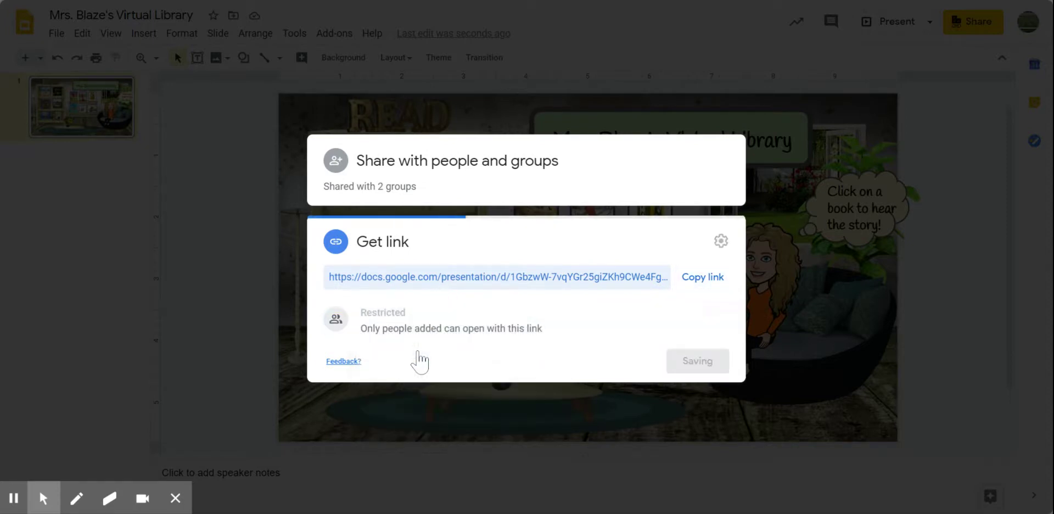
Set the link access to North Olmsted City Schools and check the Viewer role options
{"action": "left_click", "coordinate": [411, 314]}
{"action": "left_click", "coordinate": [415, 375]}
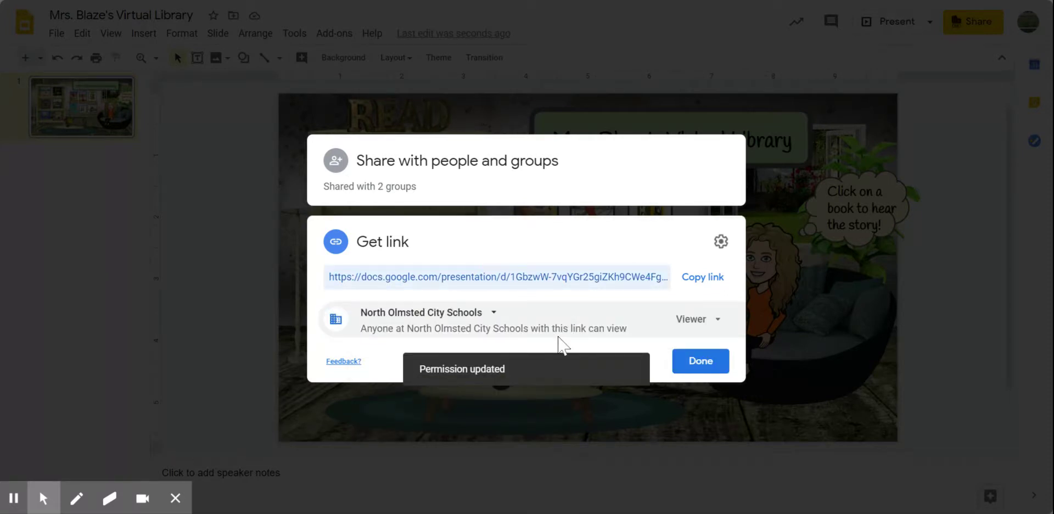
{"action": "left_click", "coordinate": [717, 320]}
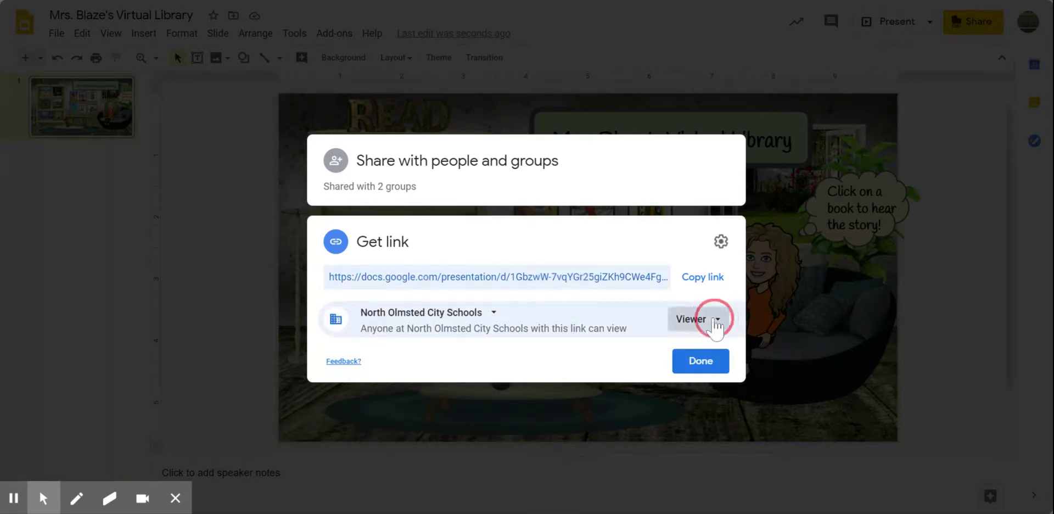
{"action": "left_click", "coordinate": [714, 320]}
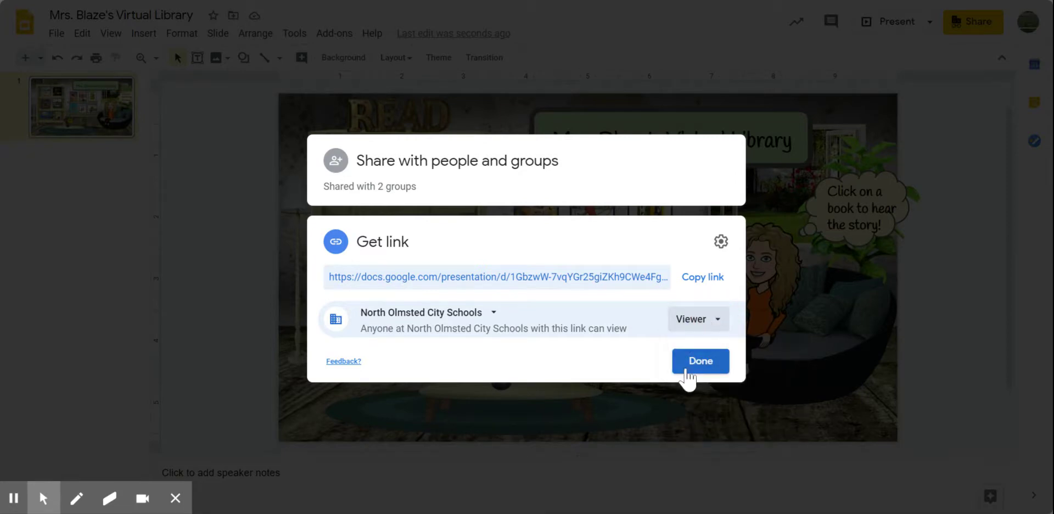
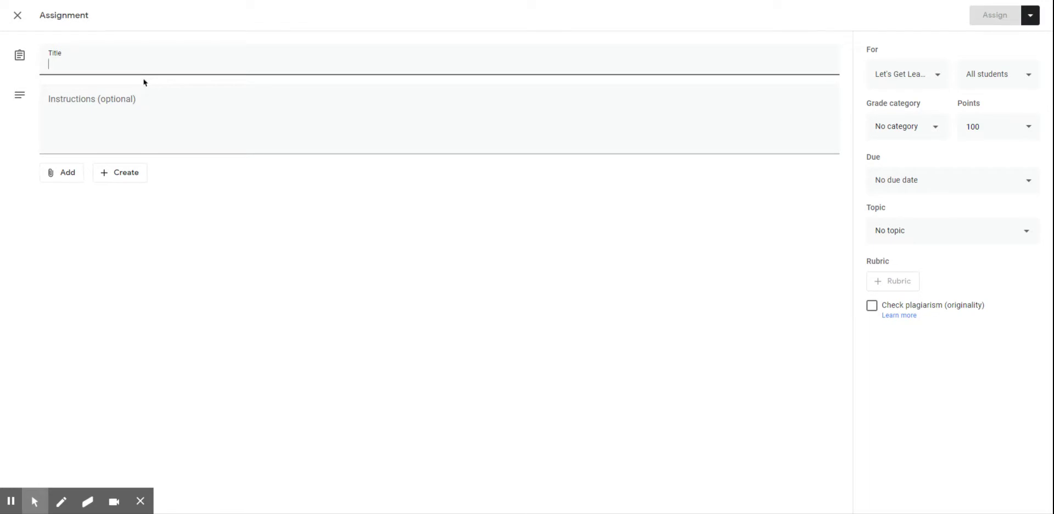
Title the new Google Classroom assignment "Choose A Book" and attach the teacher's Virtual Library presentation from the recent Google Drive files
{"action": "type", "text": "Choose A Book"}
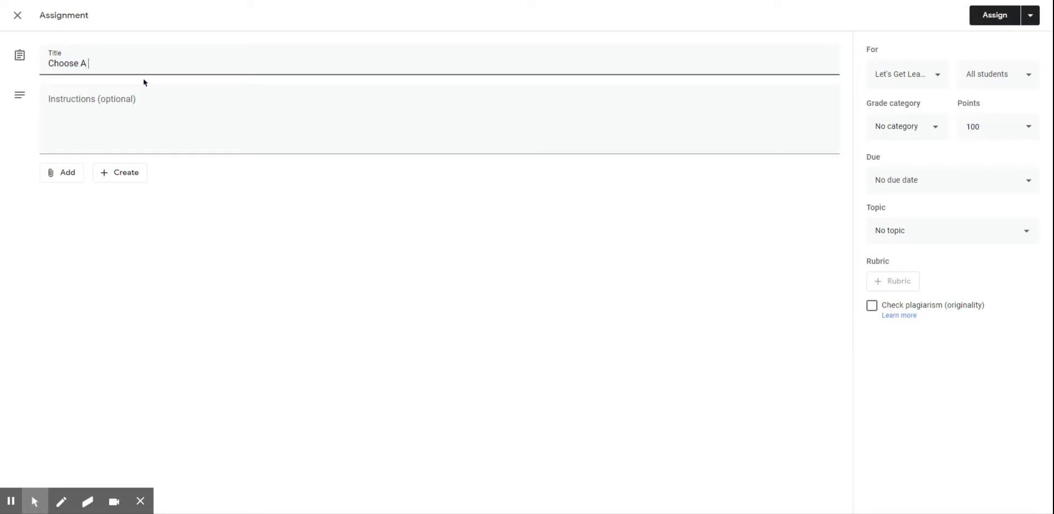
{"action": "left_click", "coordinate": [147, 134]}
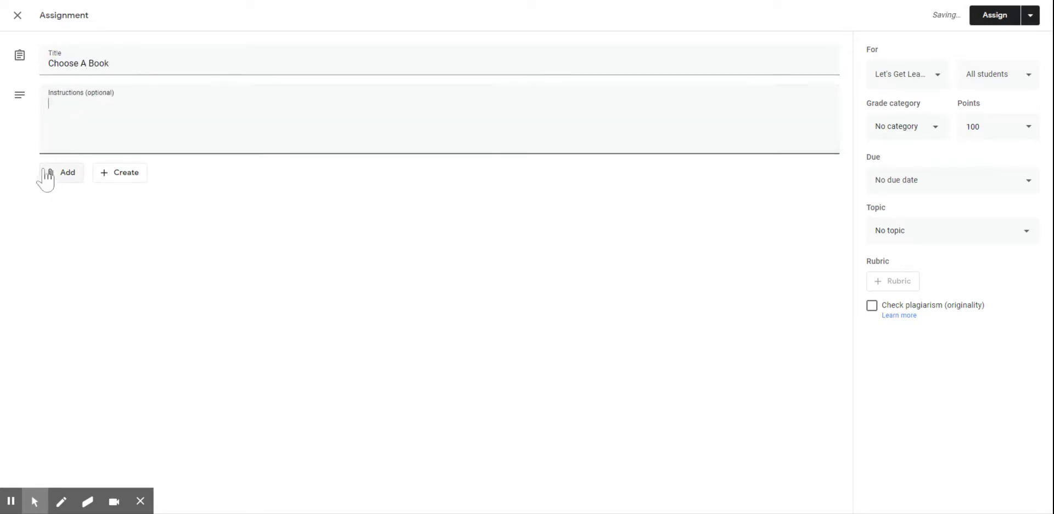
{"action": "left_click", "coordinate": [61, 181]}
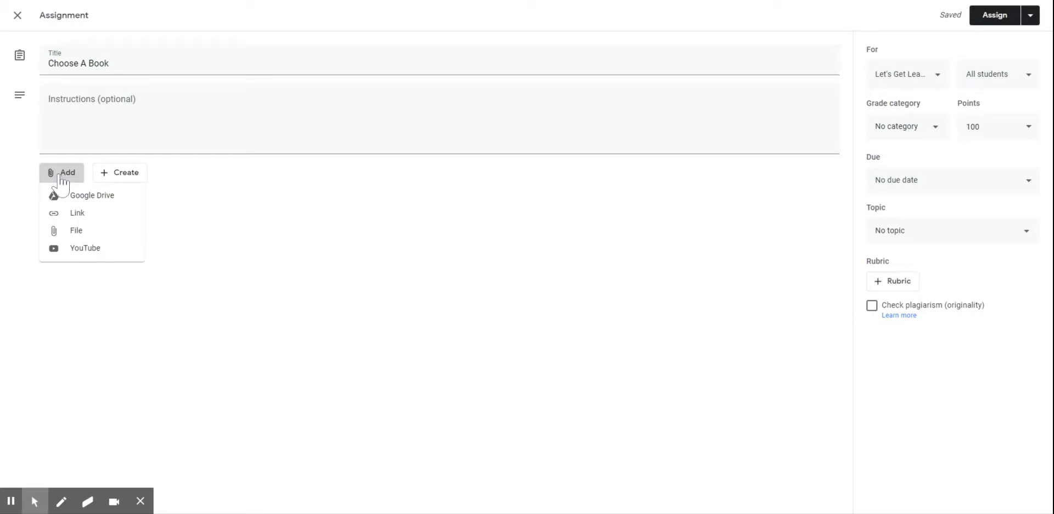
{"action": "left_click", "coordinate": [83, 198]}
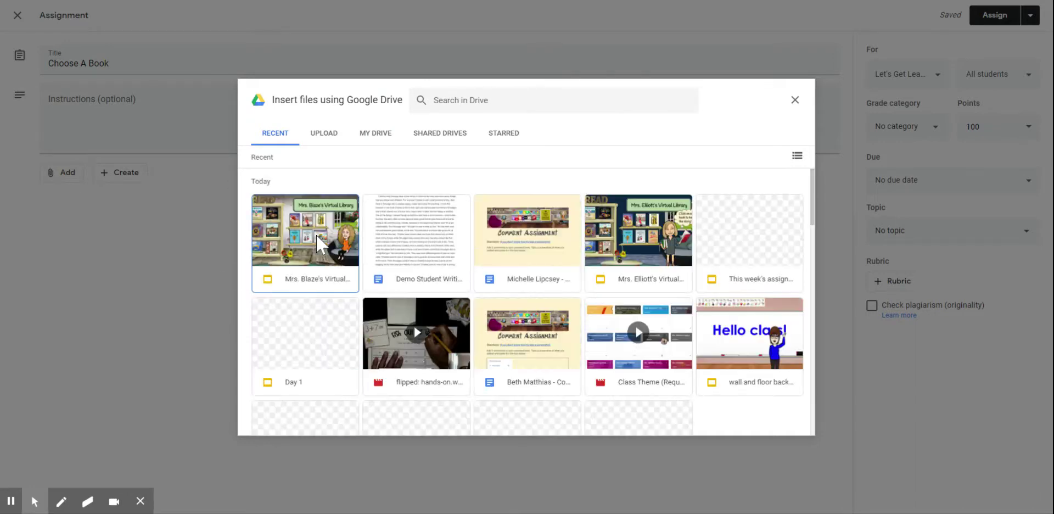
{"action": "double_click", "coordinate": [307, 270]}
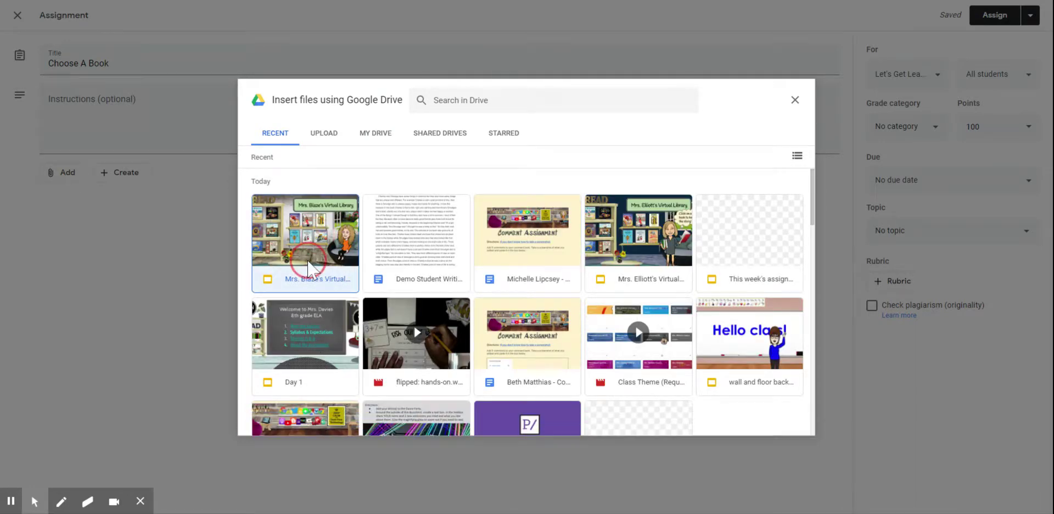